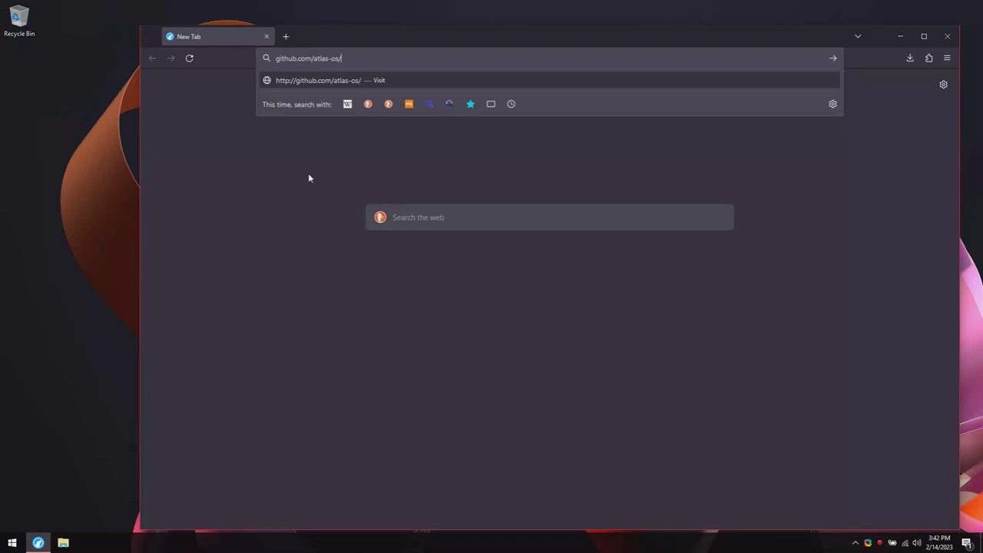
Open the Atlas-OS/Atlas repository page on GitHub and look over its contents.
{"action": "key", "text": "Return"}
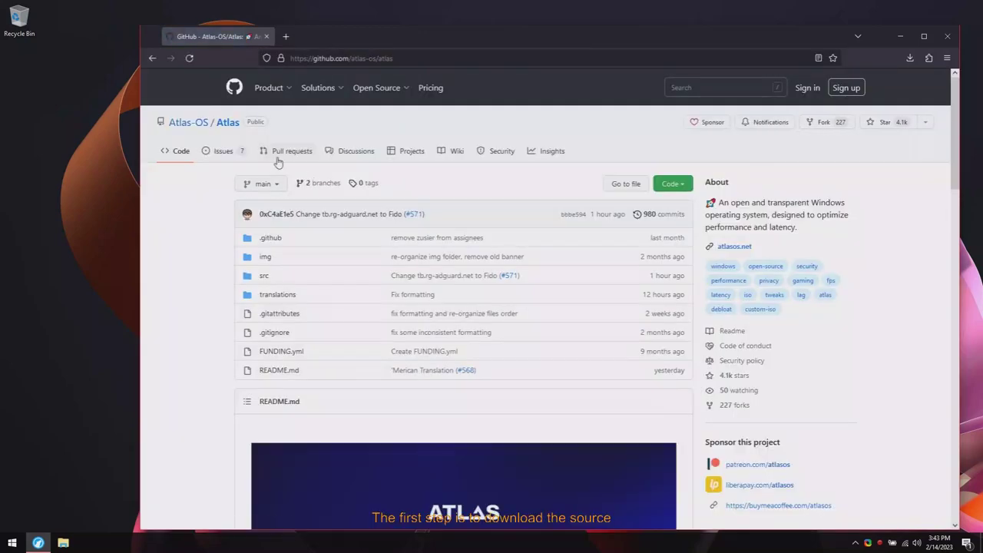
{"action": "scroll", "coordinate": [799, 321], "scroll_direction": "down", "scroll_amount": 5}
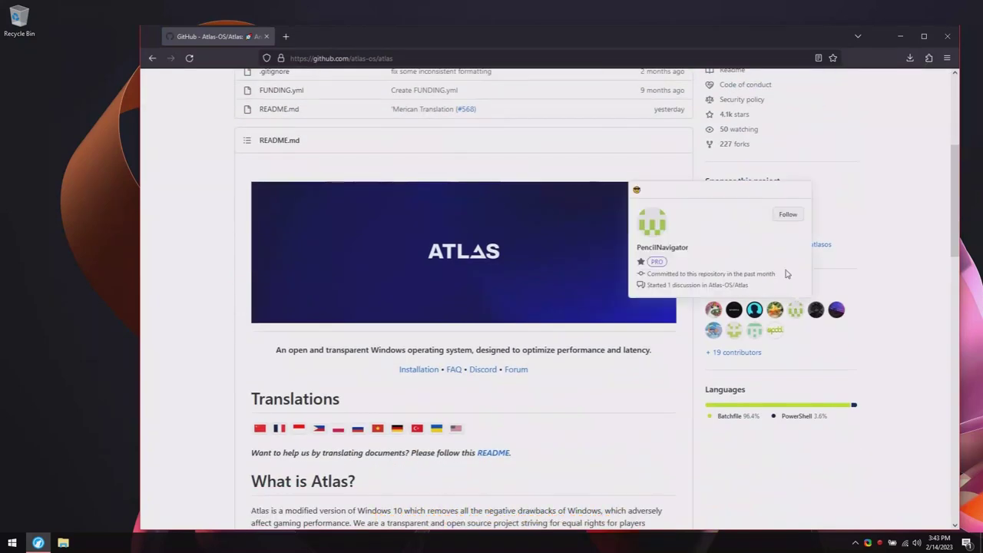
{"action": "scroll", "coordinate": [784, 201], "scroll_direction": "up", "scroll_amount": 3}
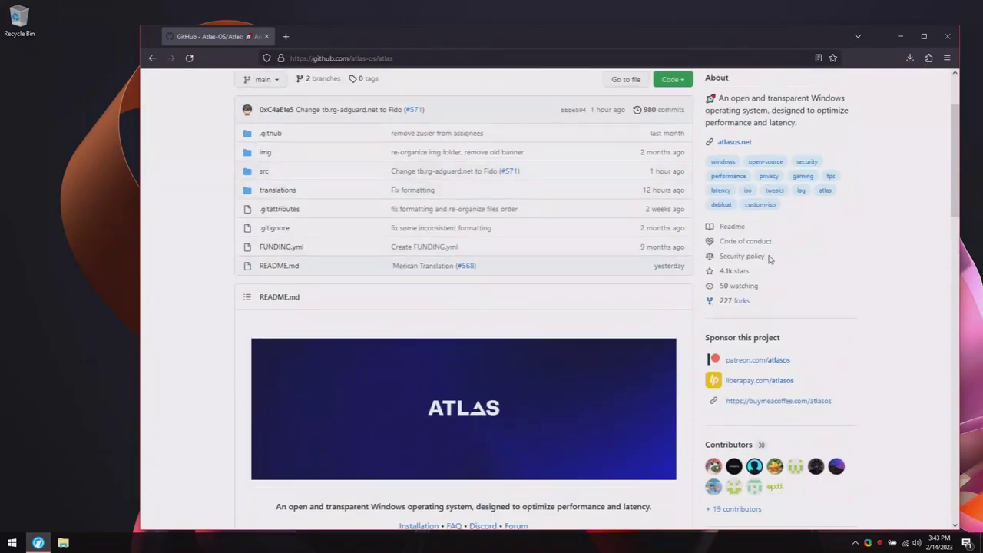
Download the Atlas repository as a ZIP archive and save Atlas-main.zip to the Desktop.
{"action": "left_click", "coordinate": [660, 79]}
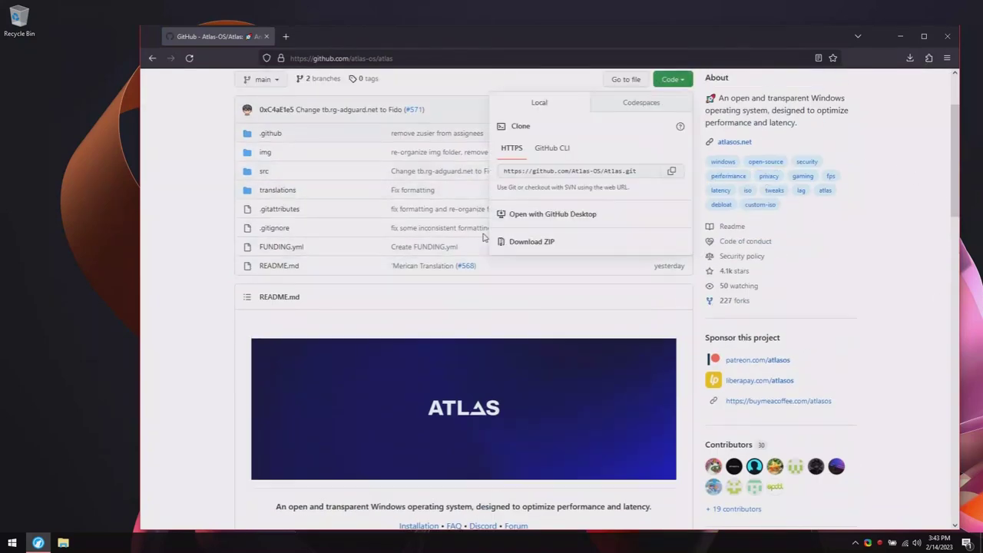
{"action": "left_click", "coordinate": [542, 242]}
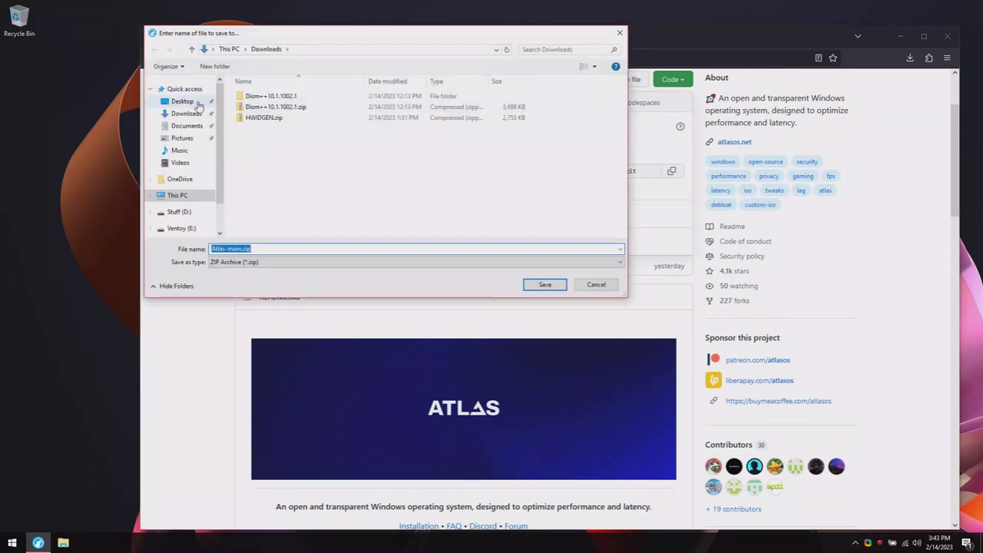
{"action": "left_click", "coordinate": [183, 101]}
{"action": "left_click", "coordinate": [538, 285]}
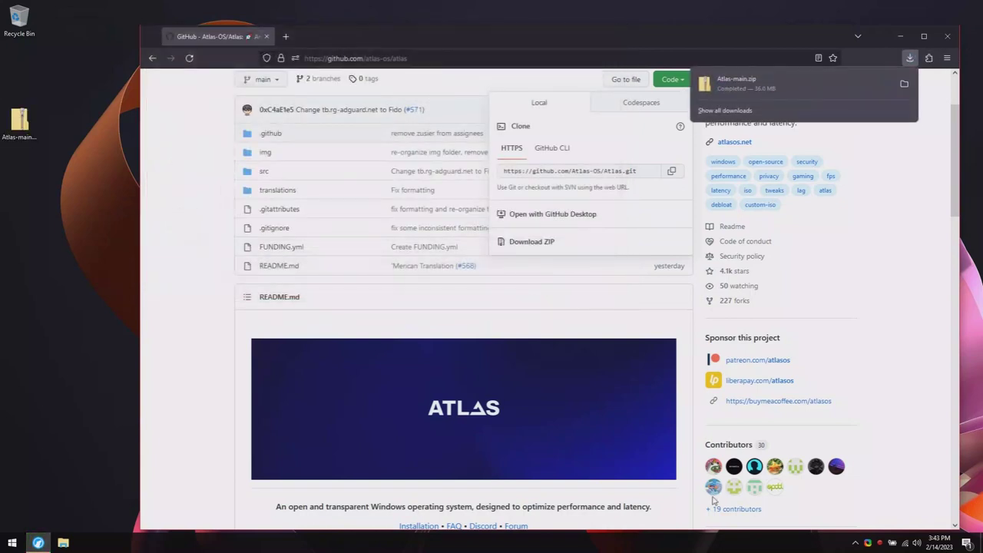
Locate the downloaded Atlas-main.zip on the Desktop and extract it with 7-Zip into an Atlas-main folder.
{"action": "left_click", "coordinate": [784, 83]}
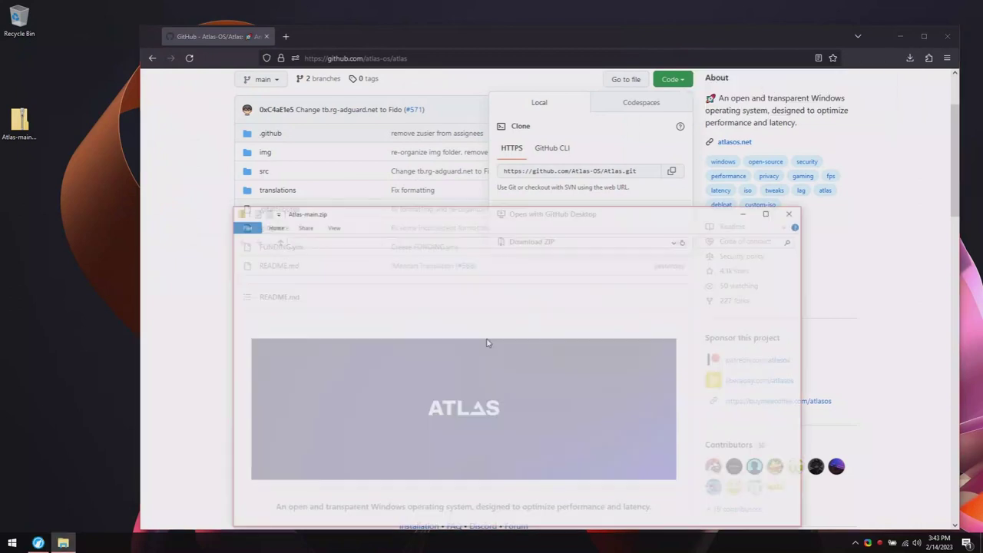
{"action": "left_click", "coordinate": [347, 240]}
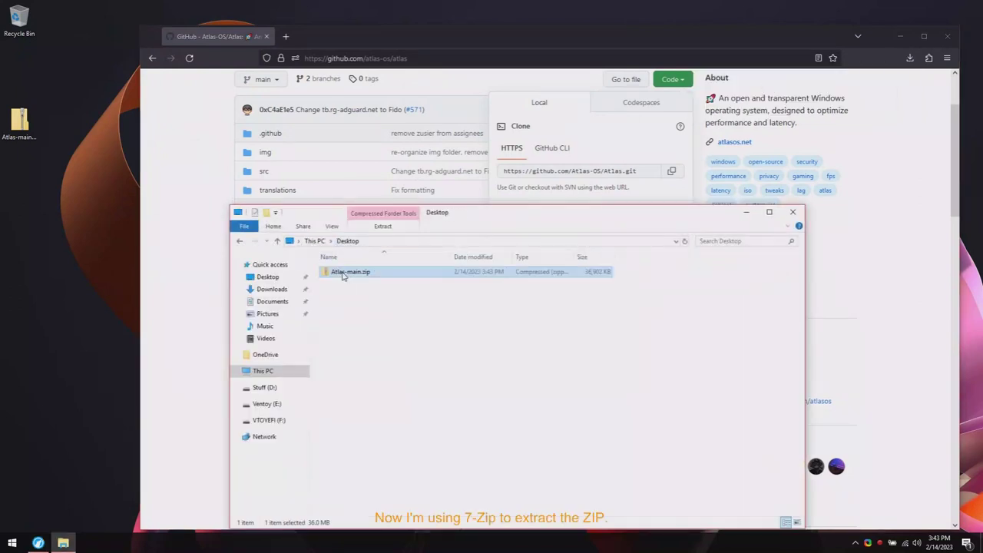
{"action": "right_click", "coordinate": [342, 272]}
{"action": "mouse_move", "coordinate": [366, 342]}
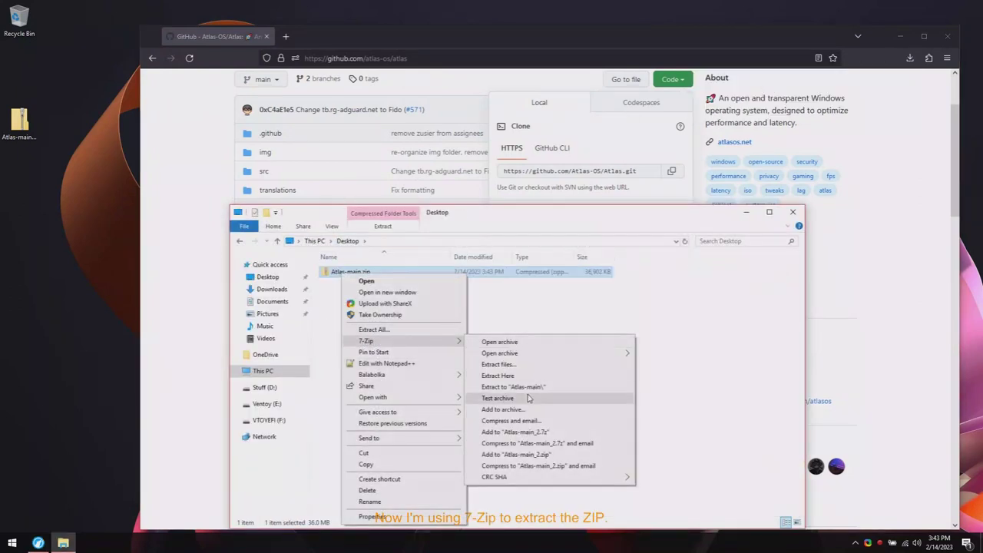
{"action": "left_click", "coordinate": [522, 389]}
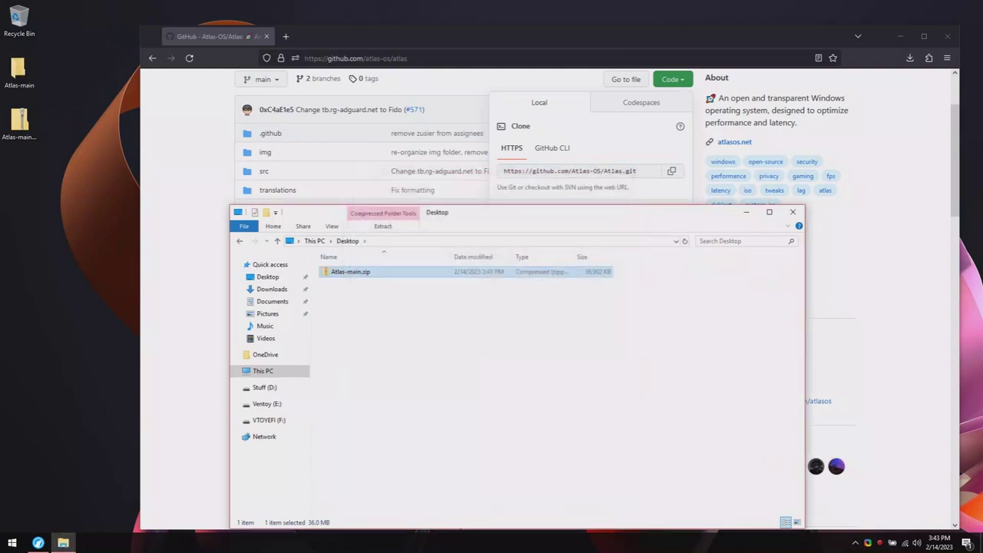
{"action": "left_click", "coordinate": [345, 271]}
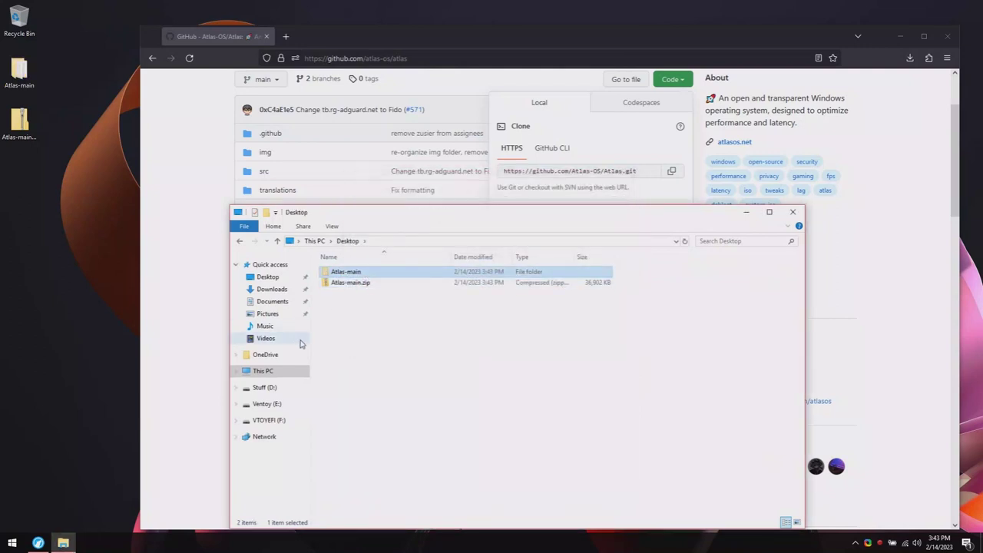
{"action": "left_click", "coordinate": [283, 372]}
{"action": "double_click", "coordinate": [374, 388]}
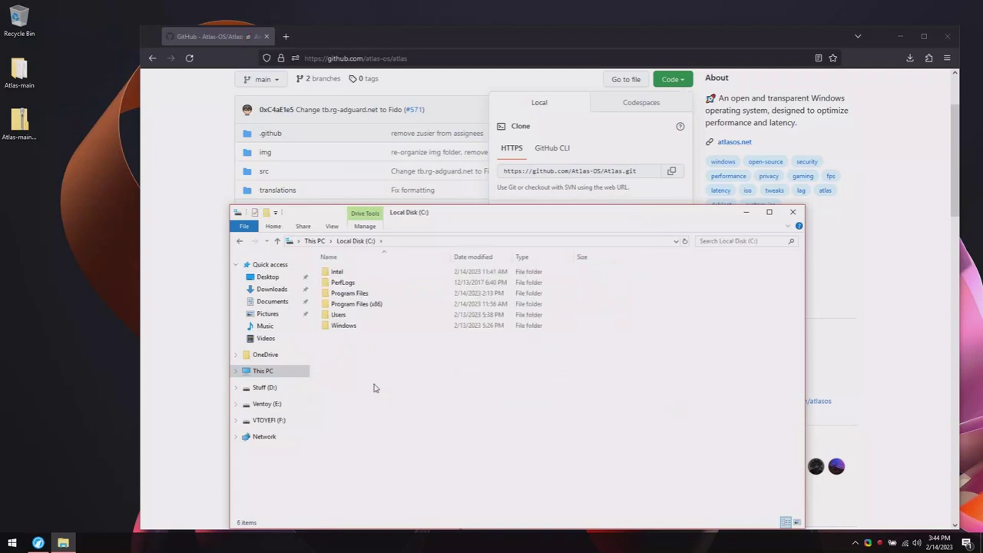
Copy the src folder from Atlas-main on the Desktop to the root of drive C: and rename the copy Atlas.
{"action": "left_click", "coordinate": [265, 276]}
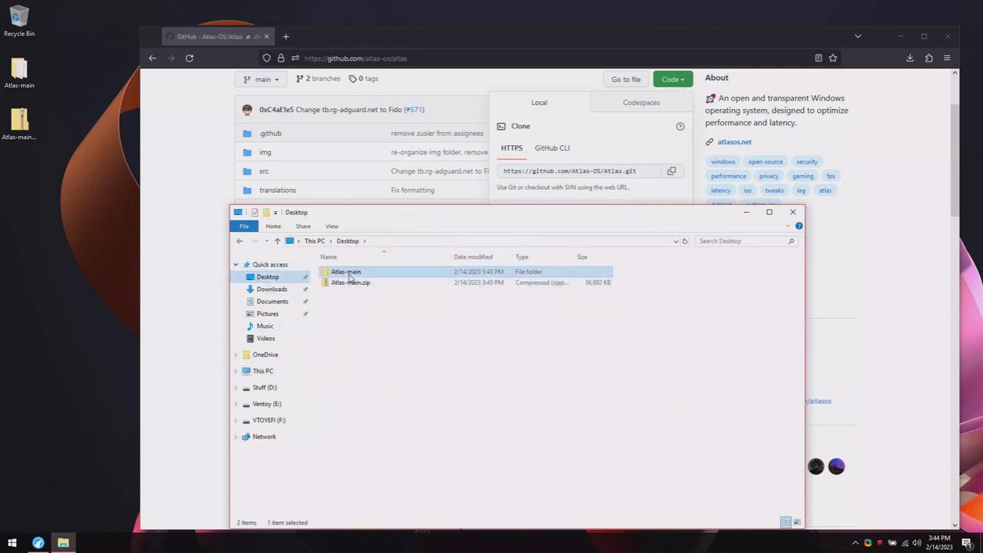
{"action": "double_click", "coordinate": [342, 272]}
{"action": "left_click", "coordinate": [384, 294]}
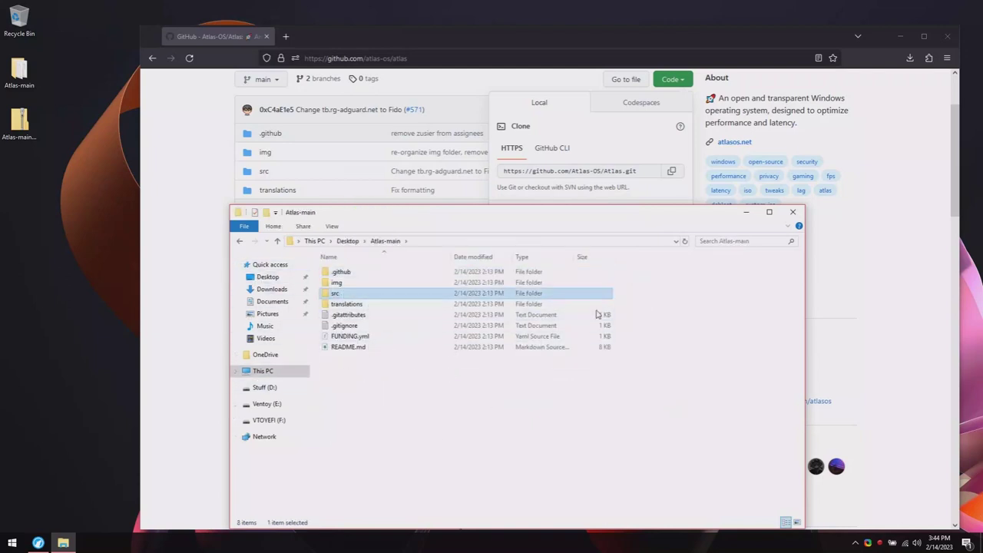
{"action": "left_click", "coordinate": [253, 372]}
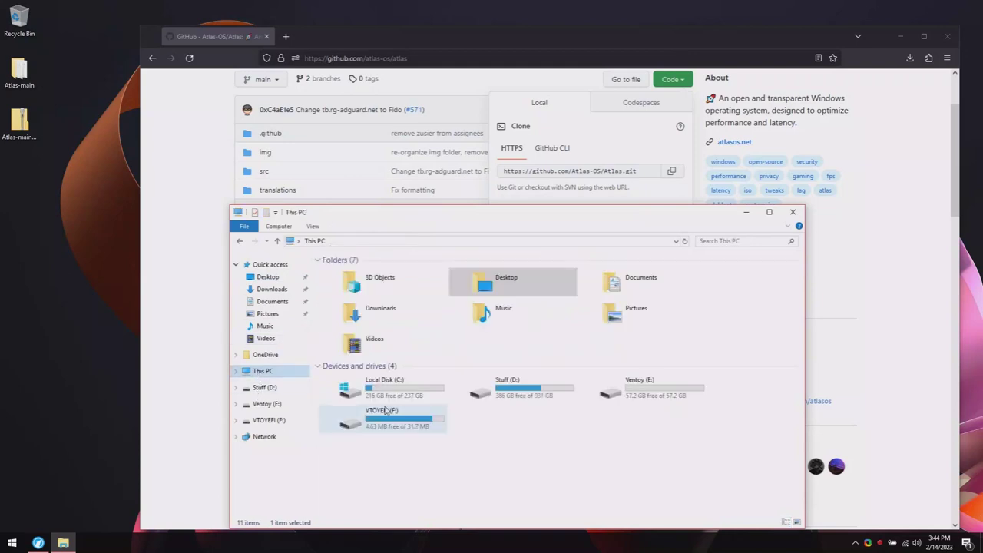
{"action": "double_click", "coordinate": [369, 393]}
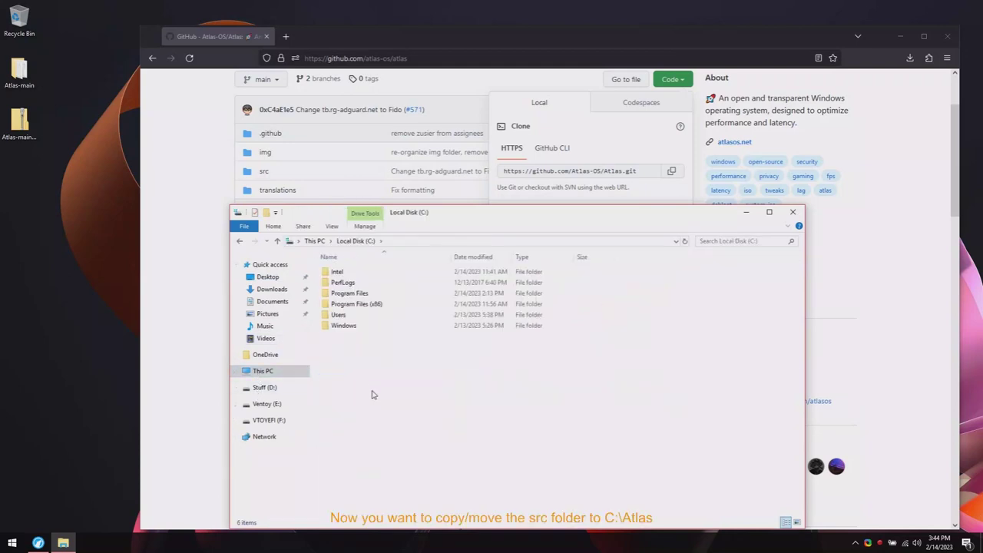
{"action": "key", "text": "ctrl+v"}
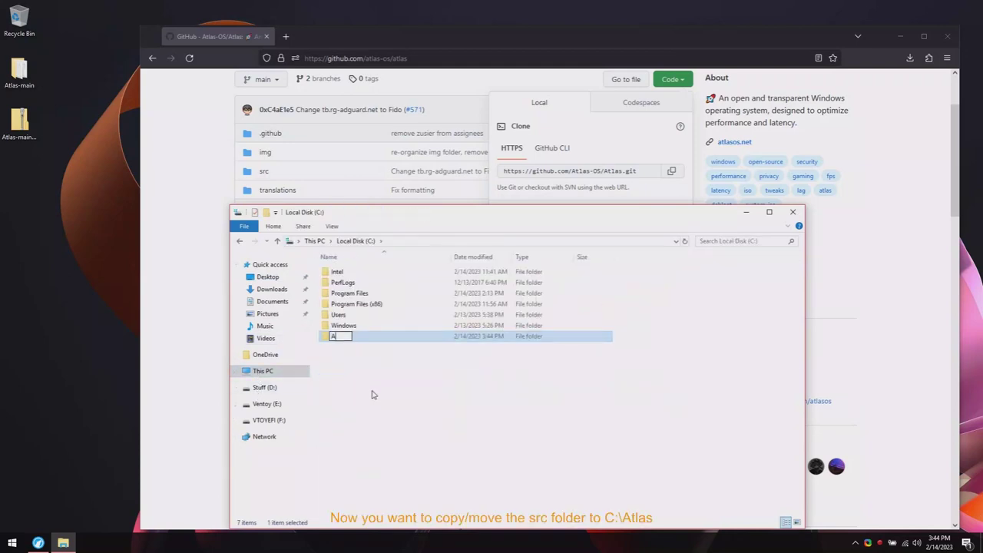
{"action": "type", "text": "Atlas"}
{"action": "key", "text": "Return"}
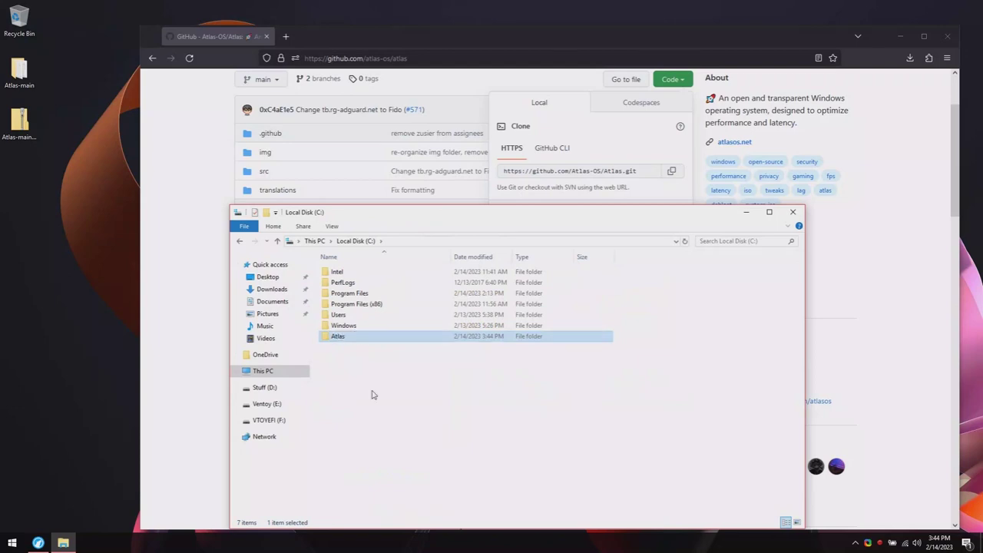
Check the properties of the C:\Atlas folder and open the folder.
{"action": "right_click", "coordinate": [378, 345]}
{"action": "left_click", "coordinate": [408, 331]}
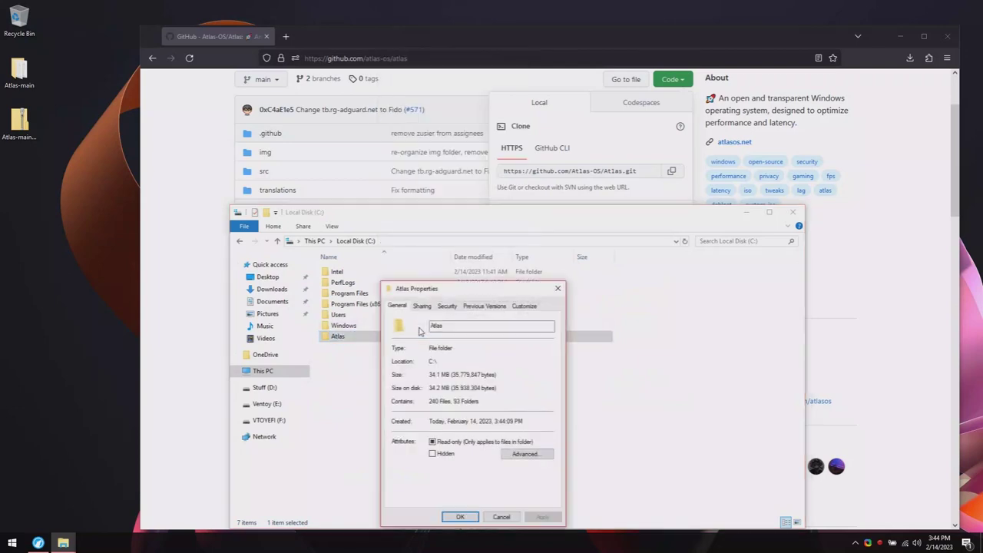
{"action": "left_click", "coordinate": [511, 516]}
{"action": "double_click", "coordinate": [399, 341]}
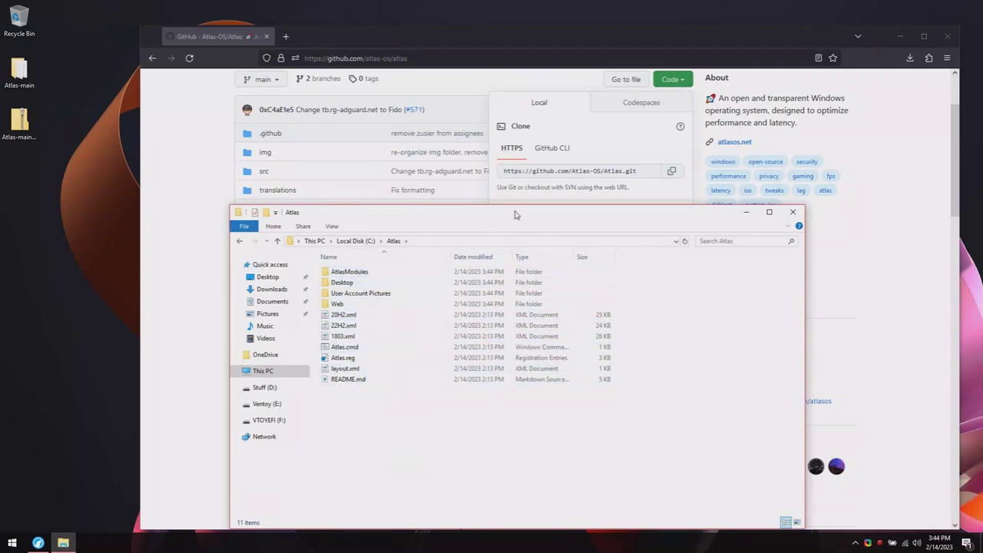
{"action": "left_click_drag", "start_coordinate": [515, 213], "coordinate": [535, 136]}
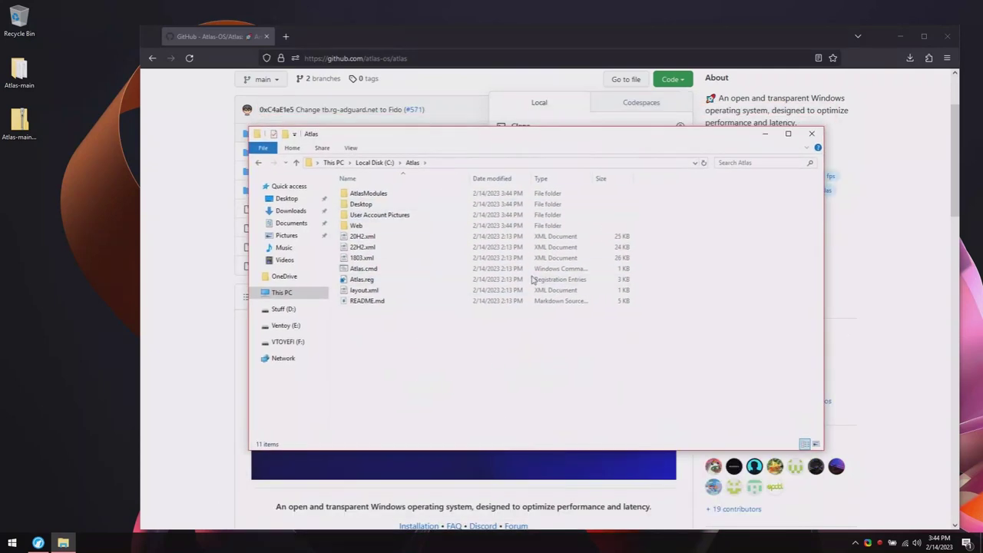
Close the GitHub page, search the web for NTLITE in a new browser window and open NTLite's download page.
{"action": "left_click", "coordinate": [947, 36]}
{"action": "left_click", "coordinate": [49, 544]}
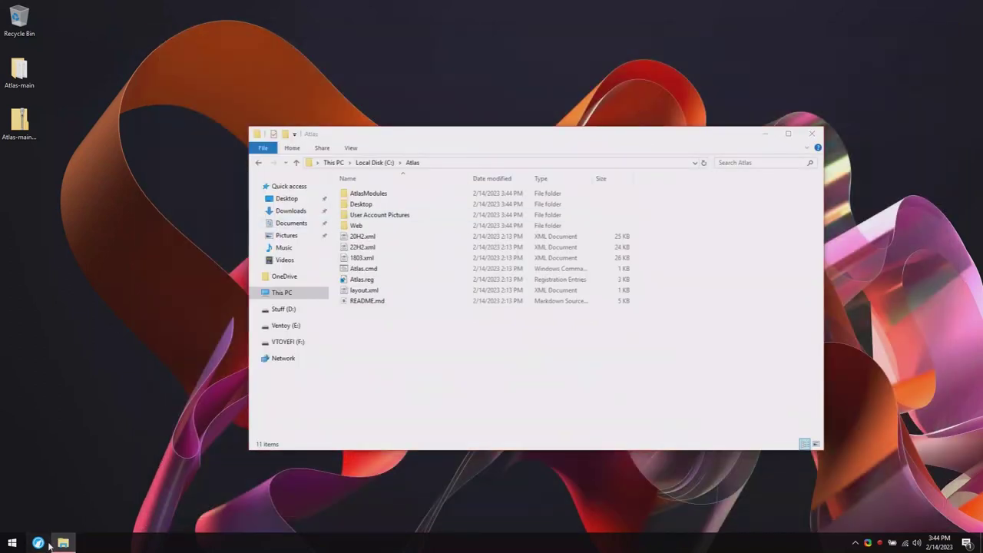
{"action": "type", "text": "NTLITE"}
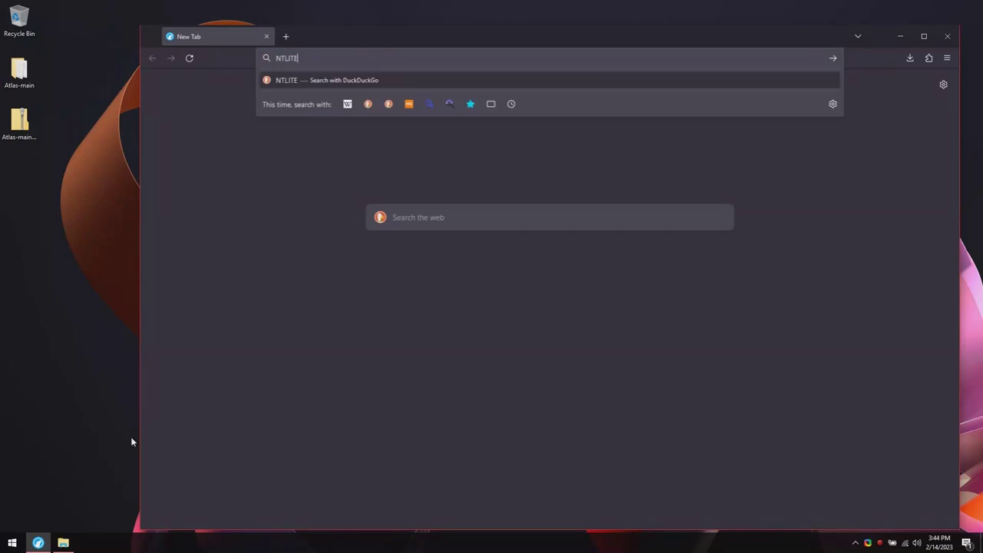
{"action": "key", "text": "Return"}
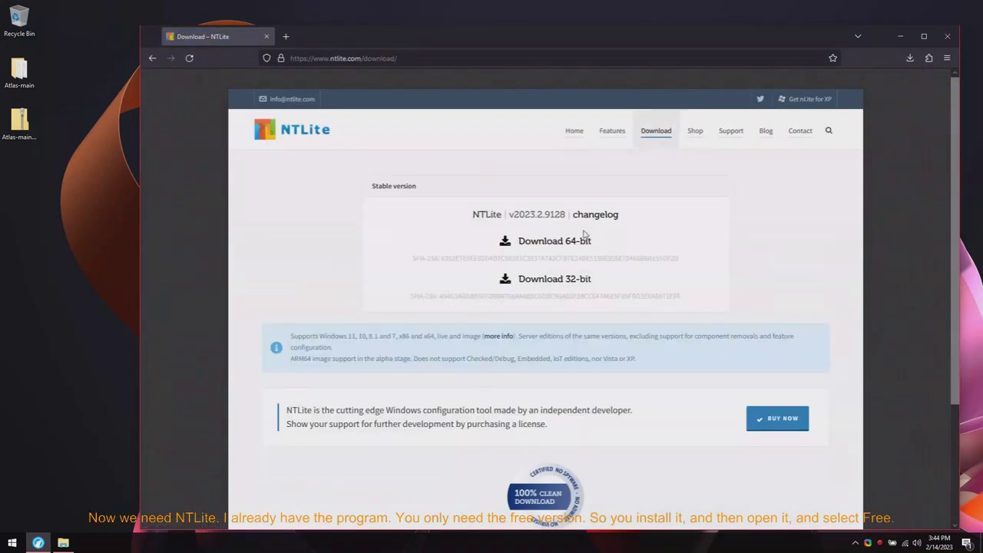
Close the browser and launch the installed NTLite program.
{"action": "left_click", "coordinate": [947, 36]}
{"action": "key", "text": "super"}
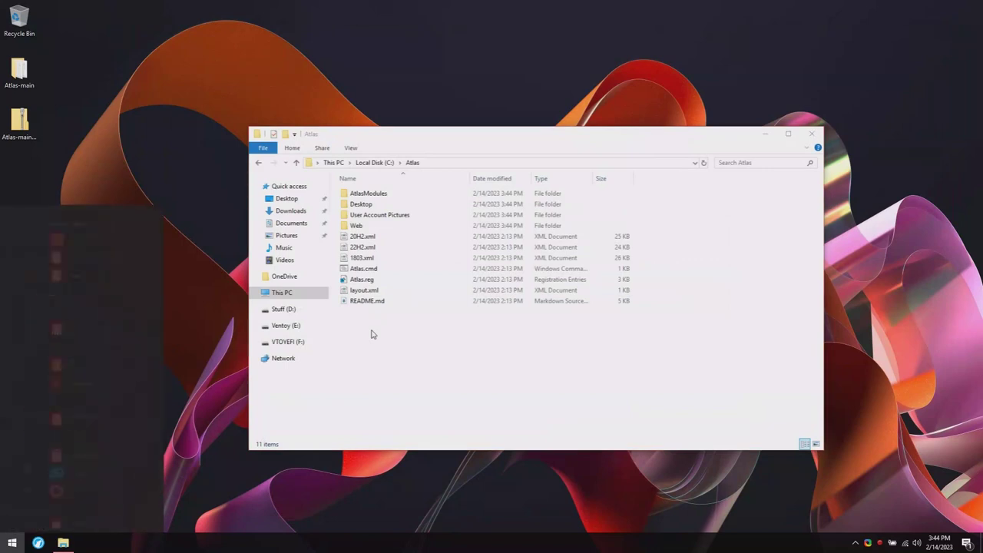
{"action": "type", "text": "ntlite"}
{"action": "key", "text": "Return"}
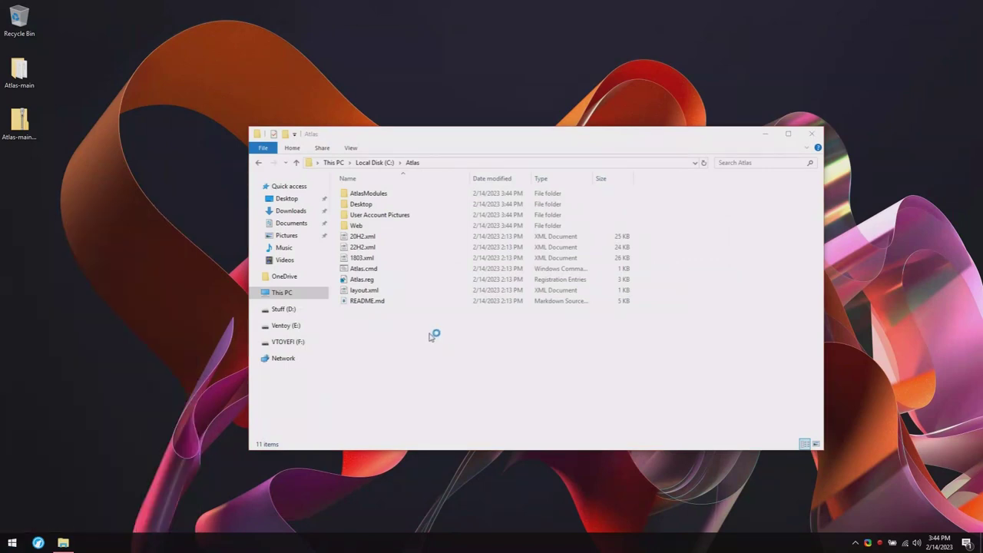
Open README.md from C:\Atlas in Notepad++ and move its window clear of the NTLite image list.
{"action": "right_click", "coordinate": [390, 301]}
{"action": "left_click", "coordinate": [384, 301]}
{"action": "right_click", "coordinate": [381, 301]}
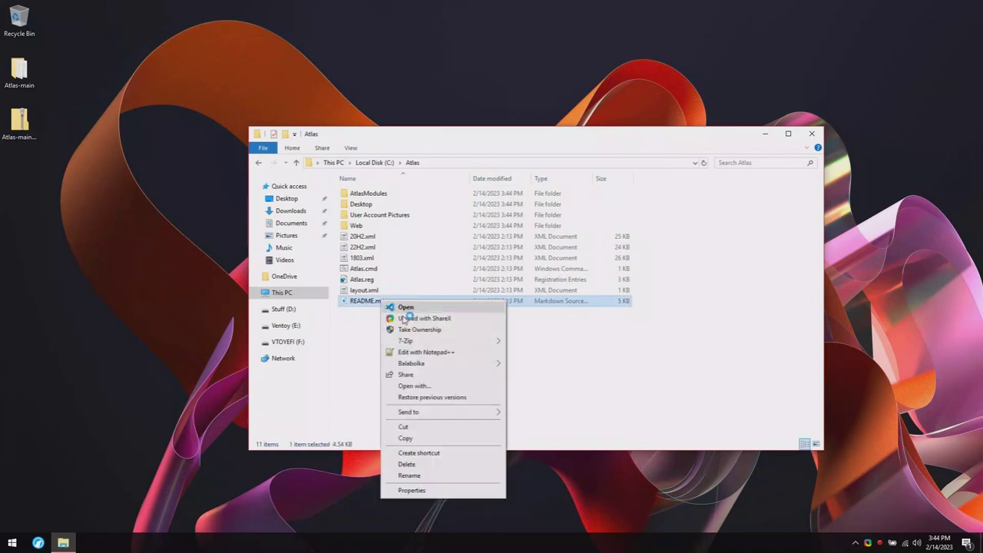
{"action": "left_click", "coordinate": [427, 352]}
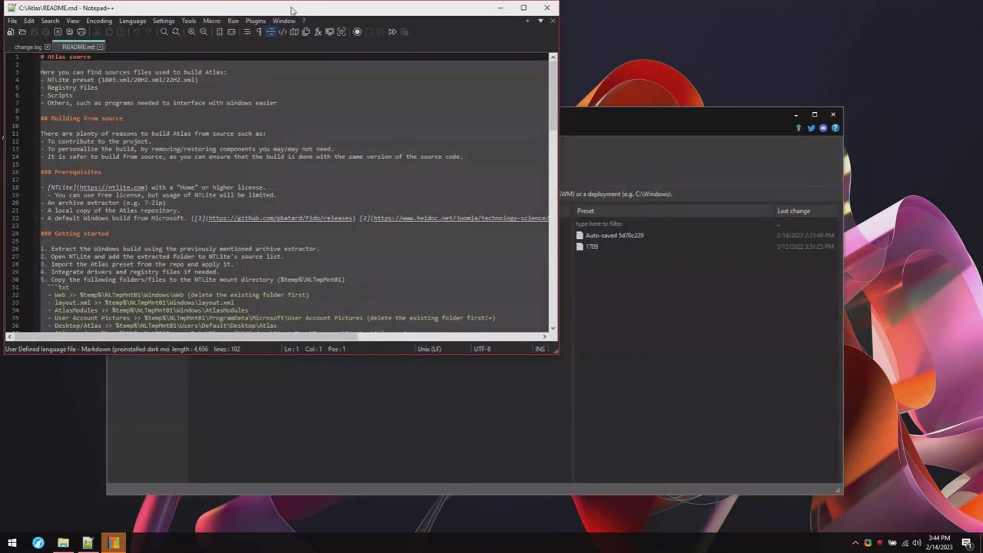
{"action": "left_click_drag", "start_coordinate": [292, 9], "coordinate": [695, 77]}
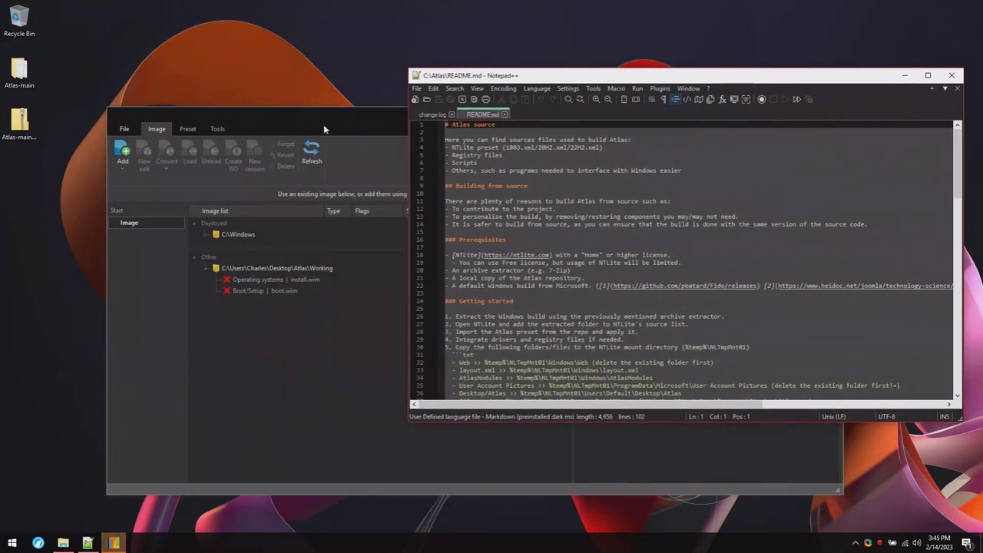
Switch to NTLite and forget the old Desktop\Atlas\Working source in the image list.
{"action": "left_click_drag", "start_coordinate": [323, 124], "coordinate": [304, 122]}
{"action": "left_click", "coordinate": [247, 269]}
{"action": "right_click", "coordinate": [247, 269]}
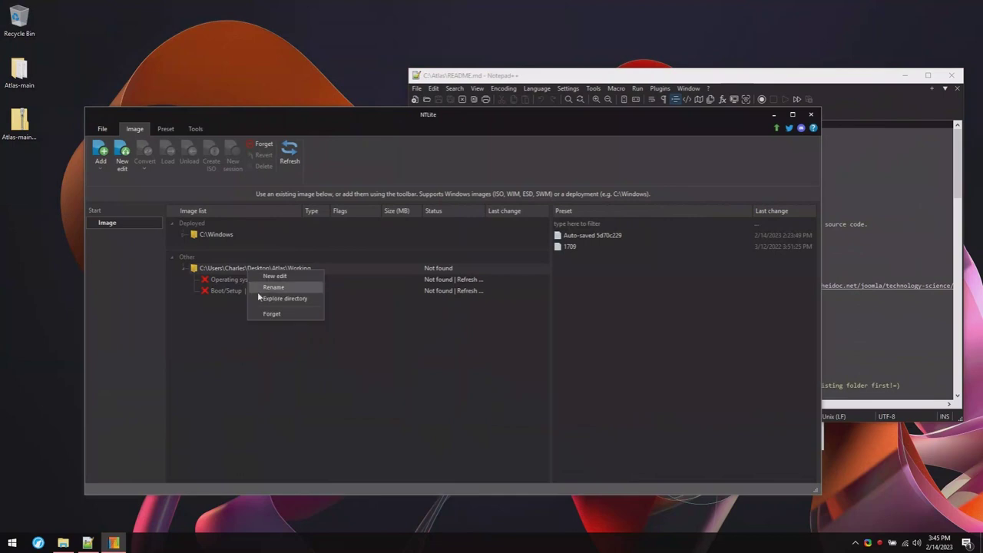
{"action": "left_click", "coordinate": [266, 315]}
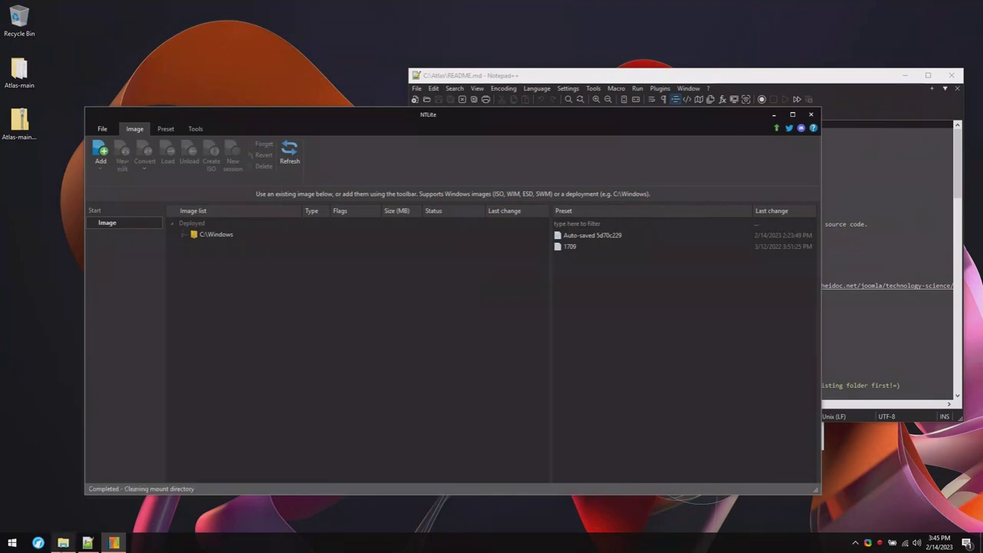
Browse to the ISOs folder on the Stuff (D:) drive and select Windows 10 22H2 x64.ISO.
{"action": "left_click", "coordinate": [63, 543]}
{"action": "left_click", "coordinate": [290, 309]}
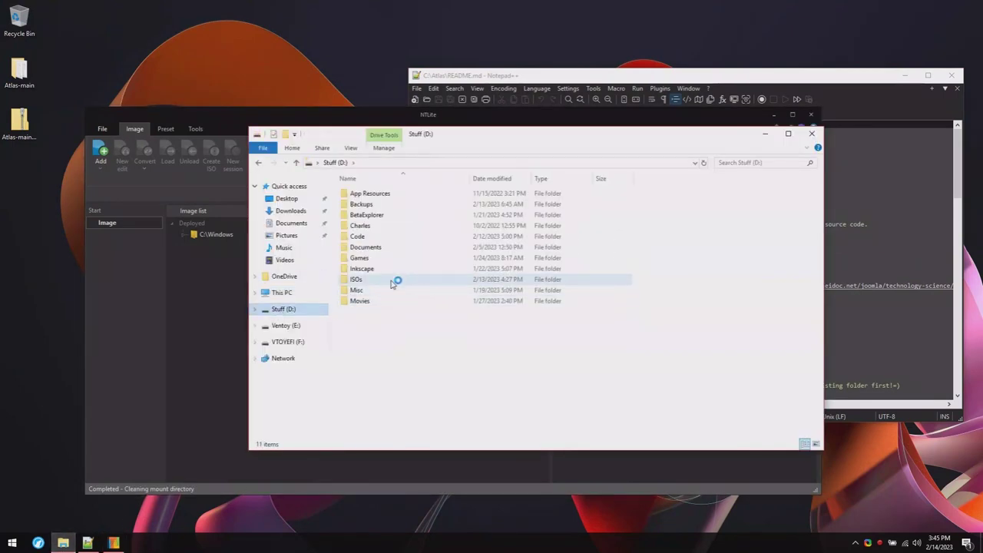
{"action": "left_click", "coordinate": [393, 282]}
{"action": "double_click", "coordinate": [401, 282]}
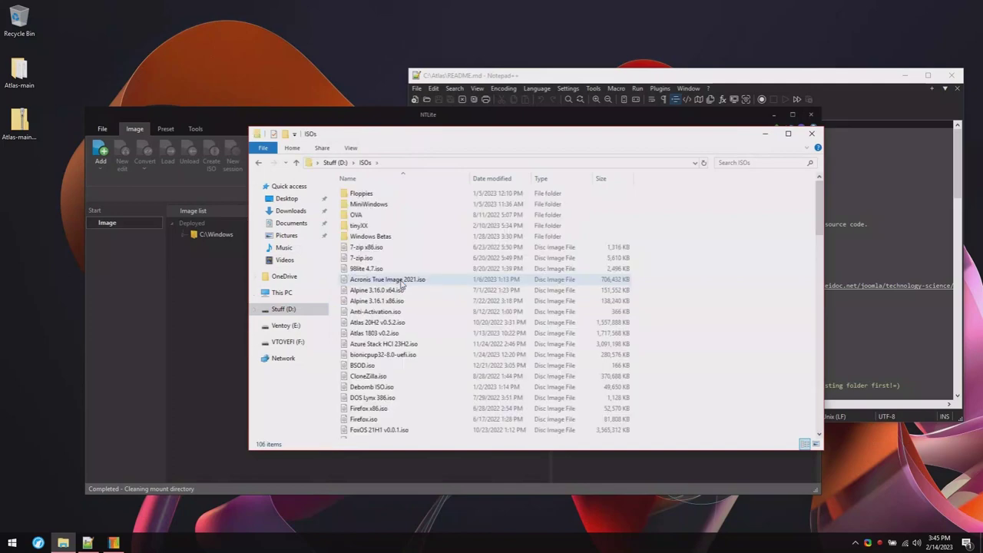
{"action": "scroll", "coordinate": [446, 315], "scroll_direction": "down", "scroll_amount": 15}
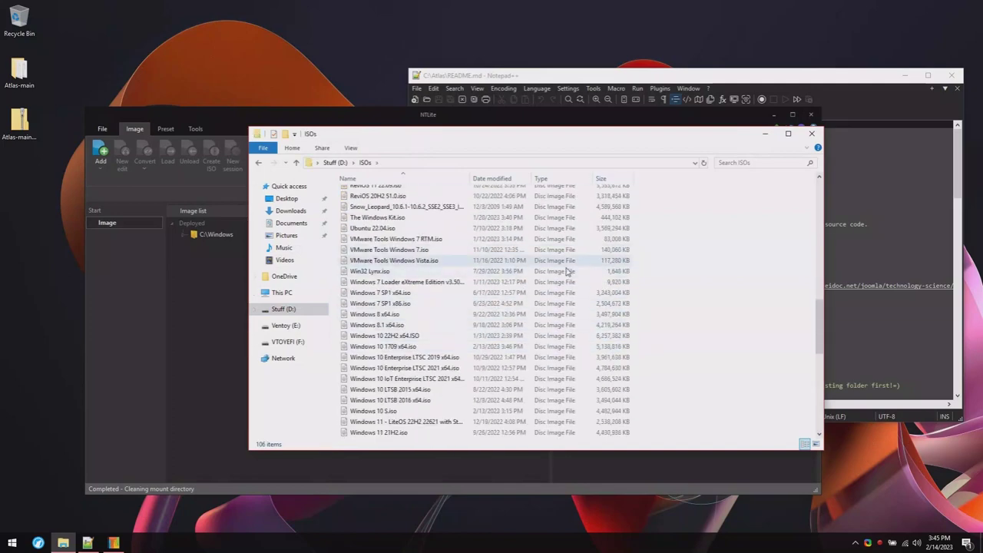
{"action": "left_click", "coordinate": [419, 341]}
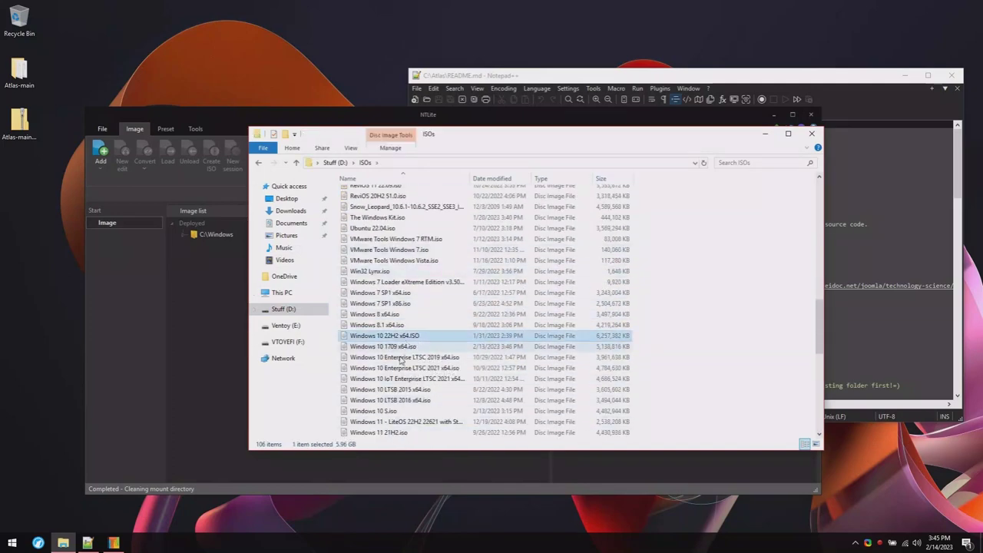
{"action": "right_click", "coordinate": [415, 337]}
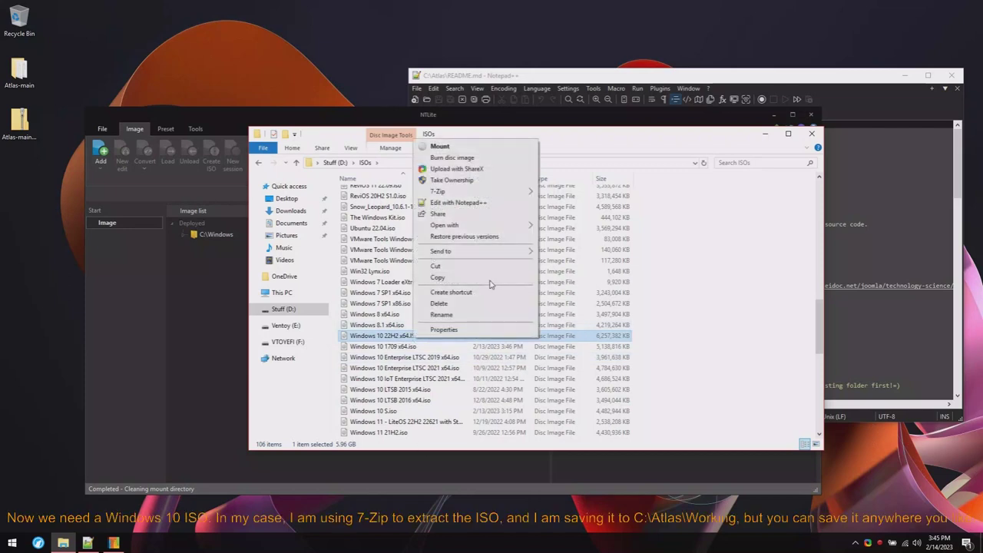
{"action": "left_click", "coordinate": [438, 278]}
{"action": "left_click", "coordinate": [288, 198]}
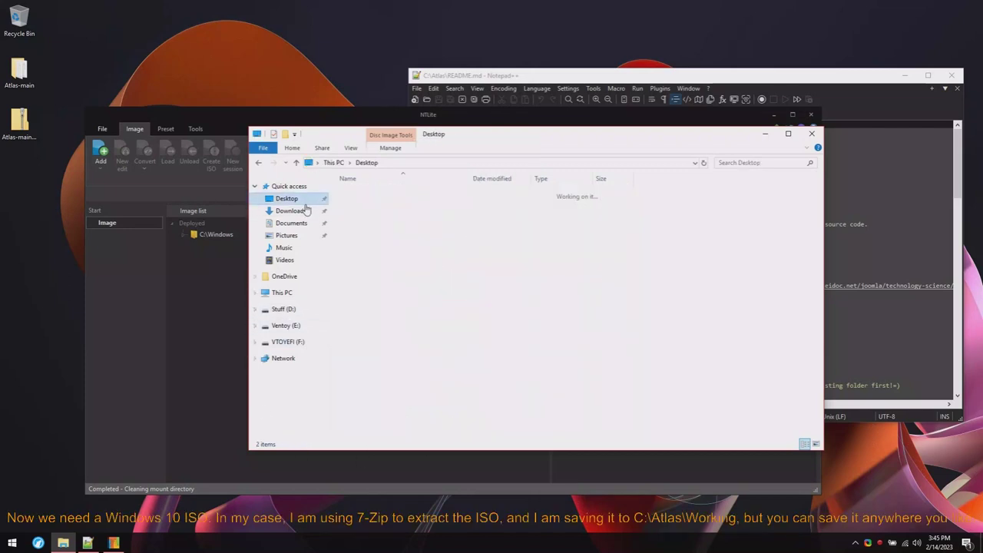
{"action": "left_click", "coordinate": [281, 293]}
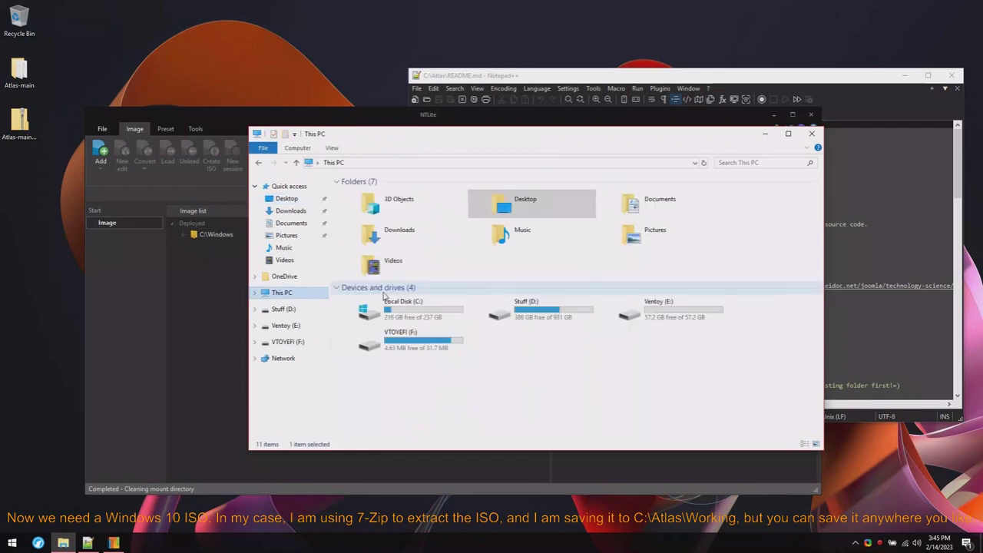
{"action": "double_click", "coordinate": [361, 307]}
{"action": "double_click", "coordinate": [358, 193]}
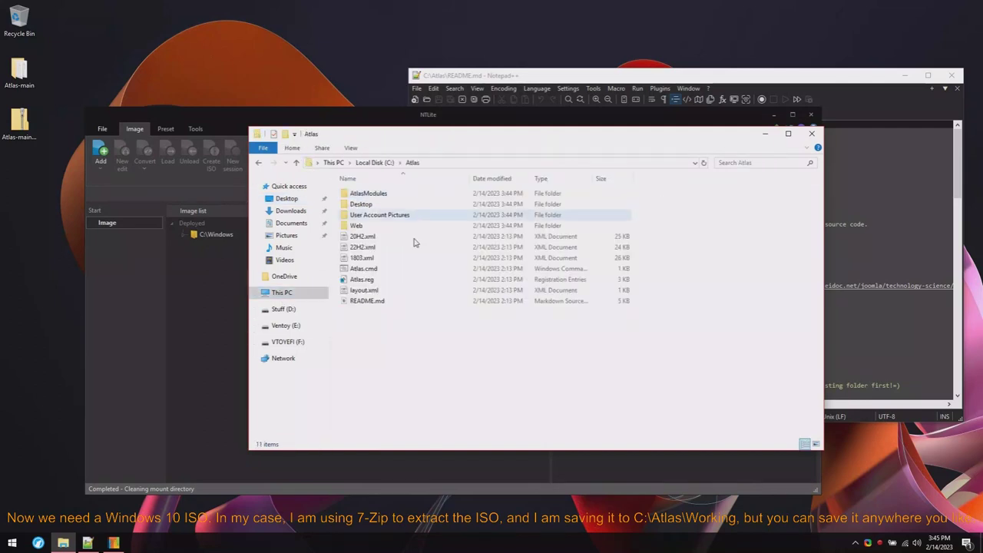
{"action": "right_click", "coordinate": [411, 341]}
{"action": "left_click", "coordinate": [260, 163]}
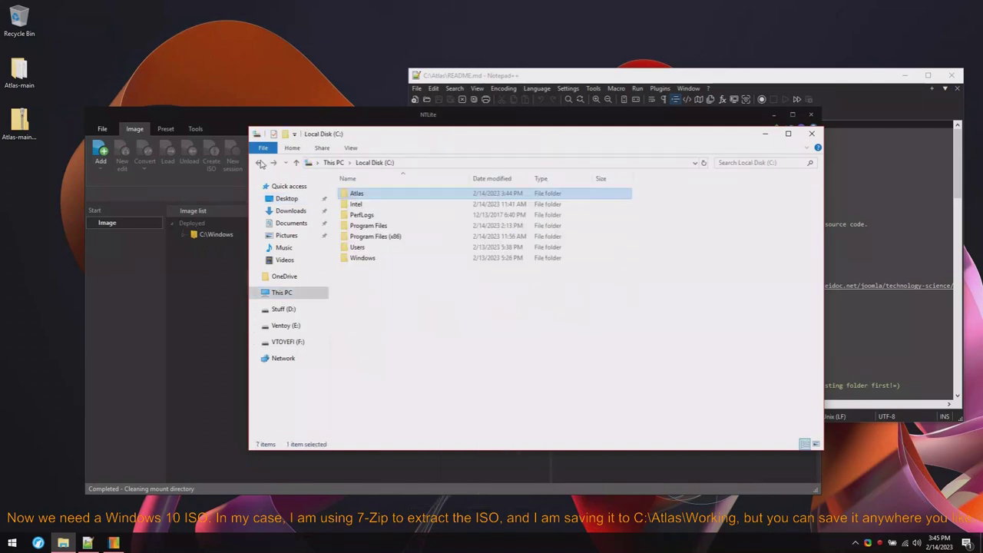
{"action": "left_click", "coordinate": [260, 163]}
{"action": "left_click", "coordinate": [261, 165]}
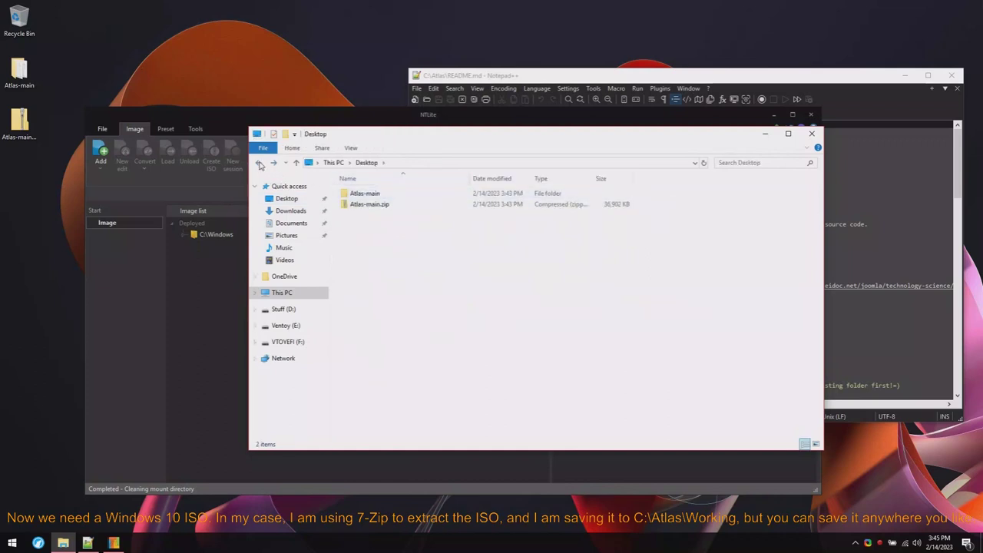
{"action": "left_click", "coordinate": [260, 163]}
Extract Windows 10 22H2 x64.ISO with 7-Zip into a Working subfolder of C:\Atlas.
{"action": "right_click", "coordinate": [404, 435]}
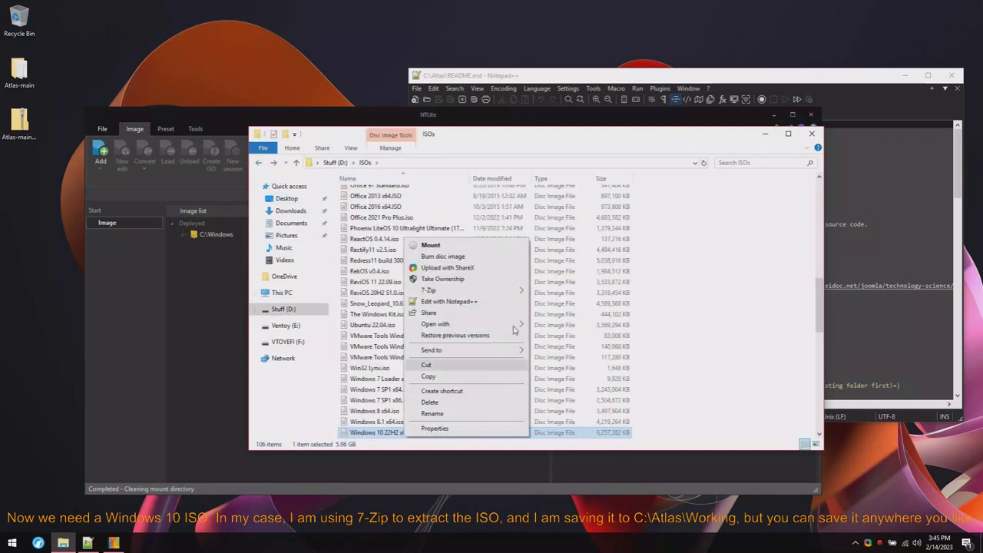
{"action": "mouse_move", "coordinate": [464, 292]}
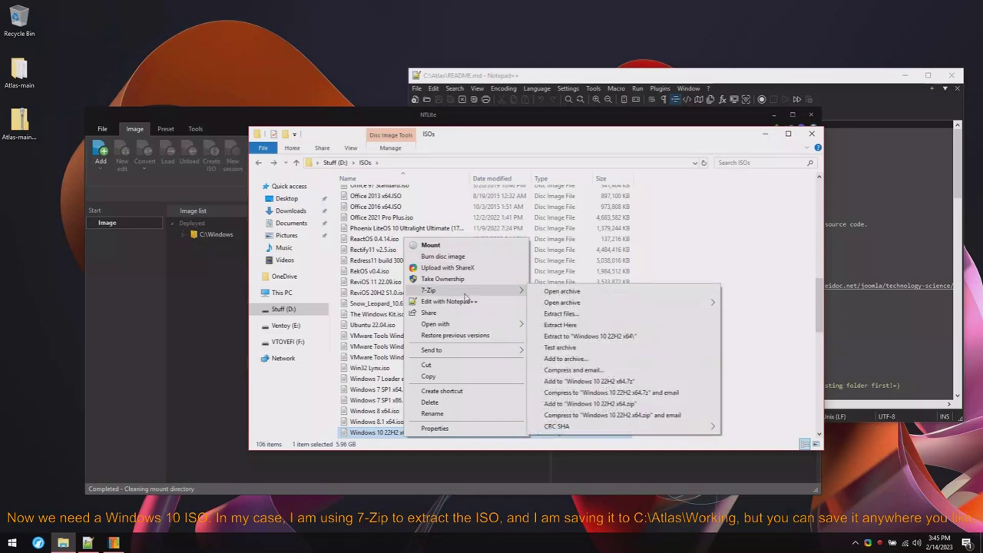
{"action": "left_click", "coordinate": [568, 314]}
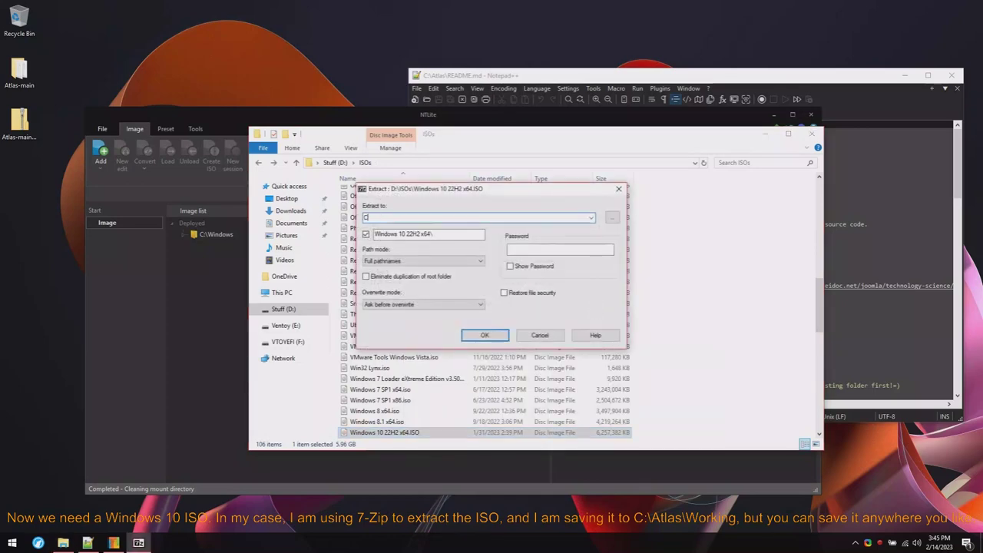
{"action": "type", "text": "C:\\Atlas"}
{"action": "key", "text": "Tab"}
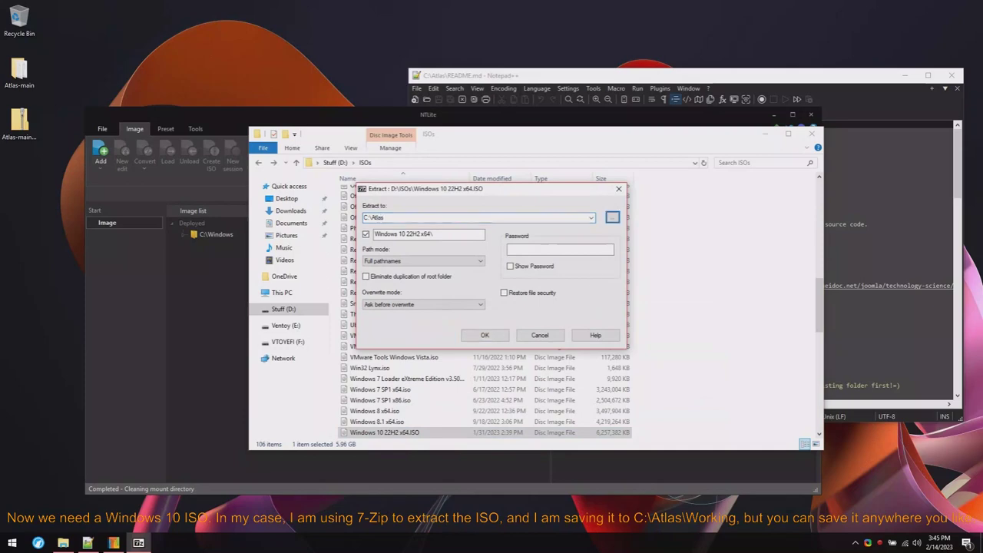
{"action": "left_click_drag", "start_coordinate": [431, 240], "coordinate": [372, 241]}
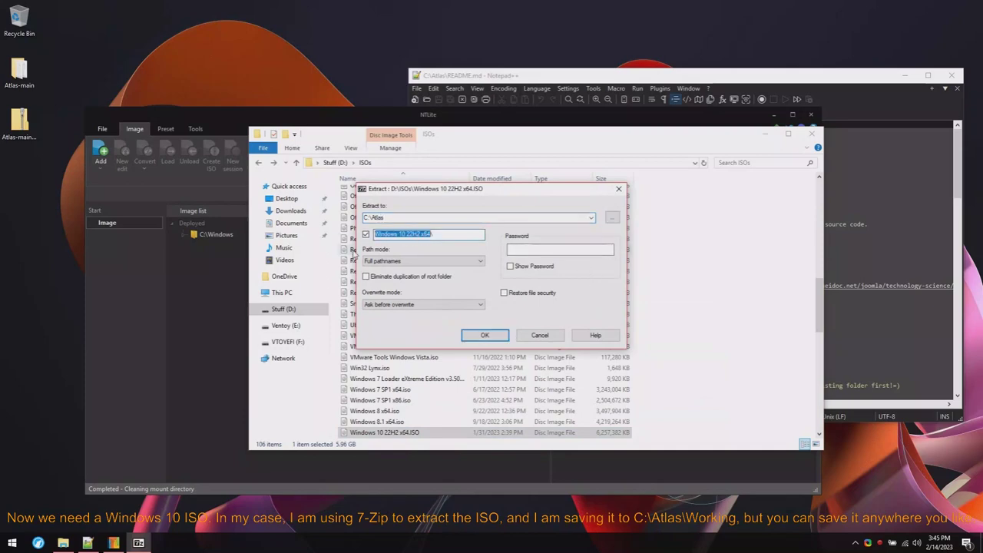
{"action": "type", "text": "Working\\"}
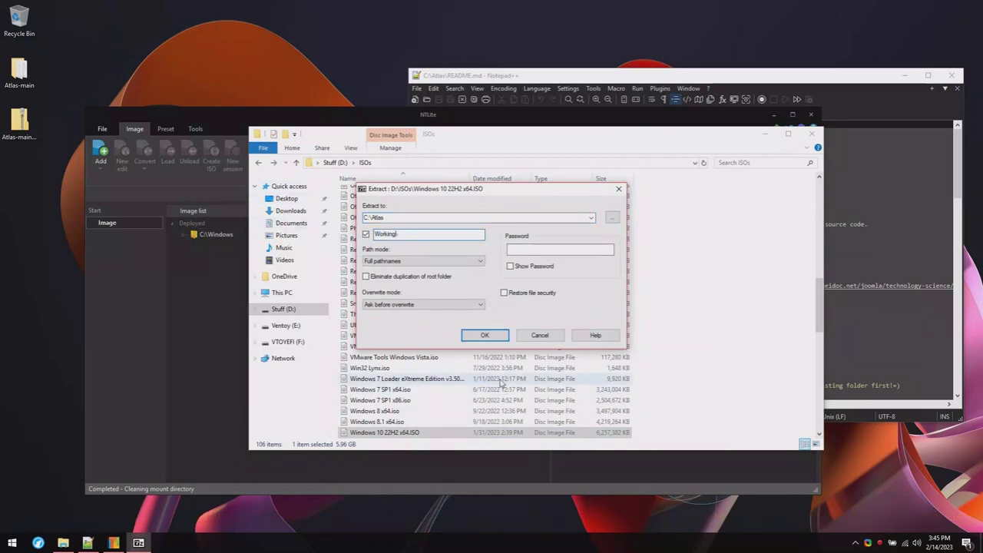
{"action": "left_click", "coordinate": [484, 335]}
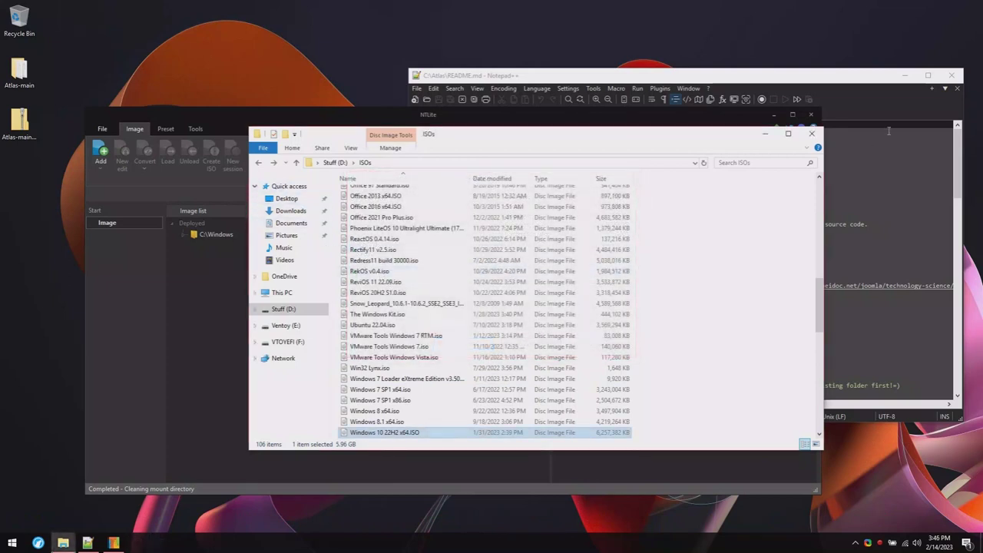
Close the ISOs folder window, add C:\Atlas\Working as an image directory in NTLite and load its Windows 10 Pro image.
{"action": "left_click", "coordinate": [811, 132]}
{"action": "left_click", "coordinate": [101, 153]}
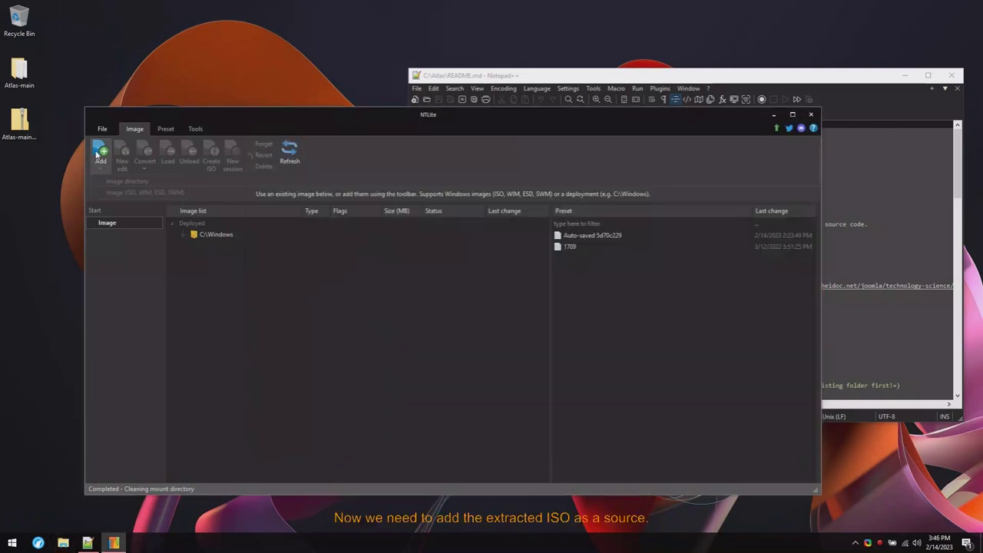
{"action": "left_click", "coordinate": [112, 182]}
{"action": "left_click", "coordinate": [123, 278]}
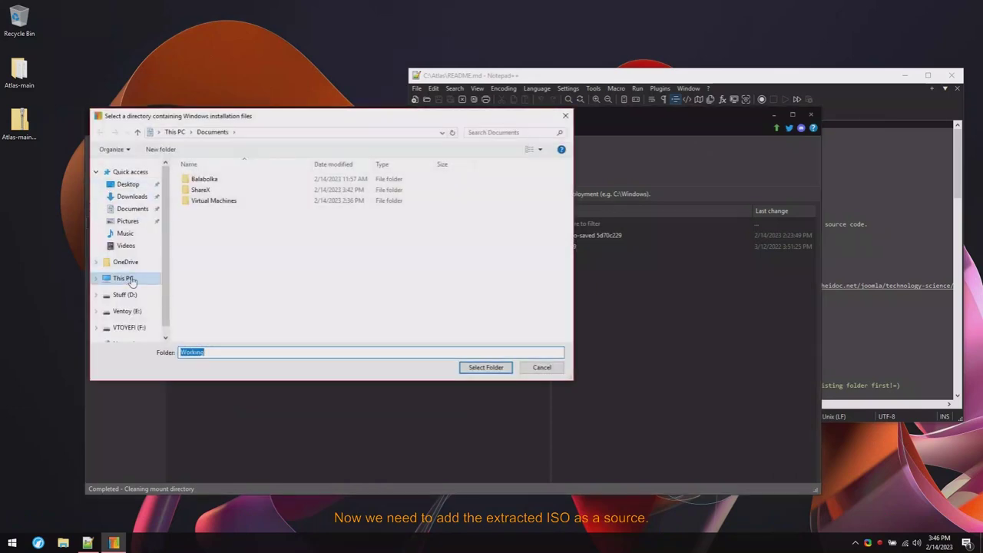
{"action": "double_click", "coordinate": [201, 288]}
{"action": "double_click", "coordinate": [209, 179]}
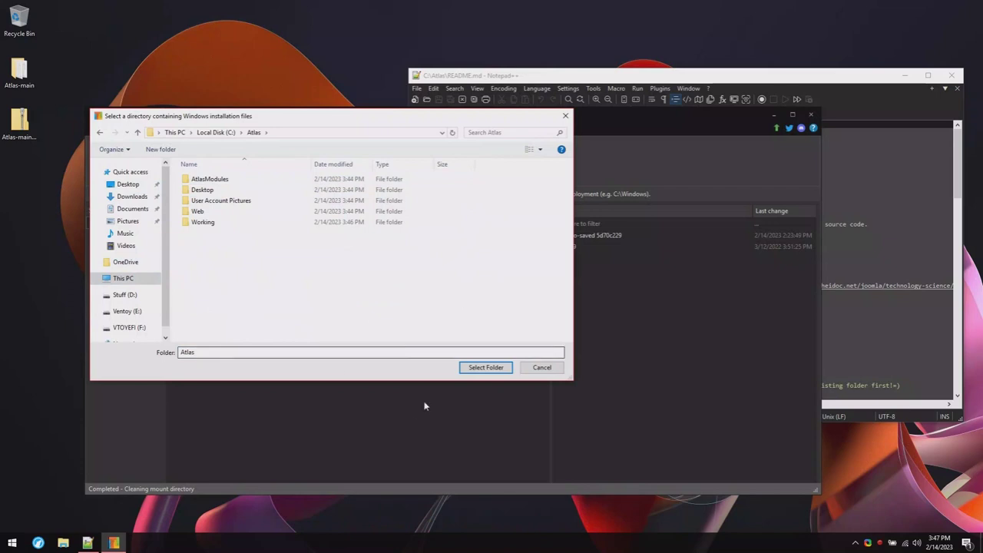
{"action": "double_click", "coordinate": [203, 222]}
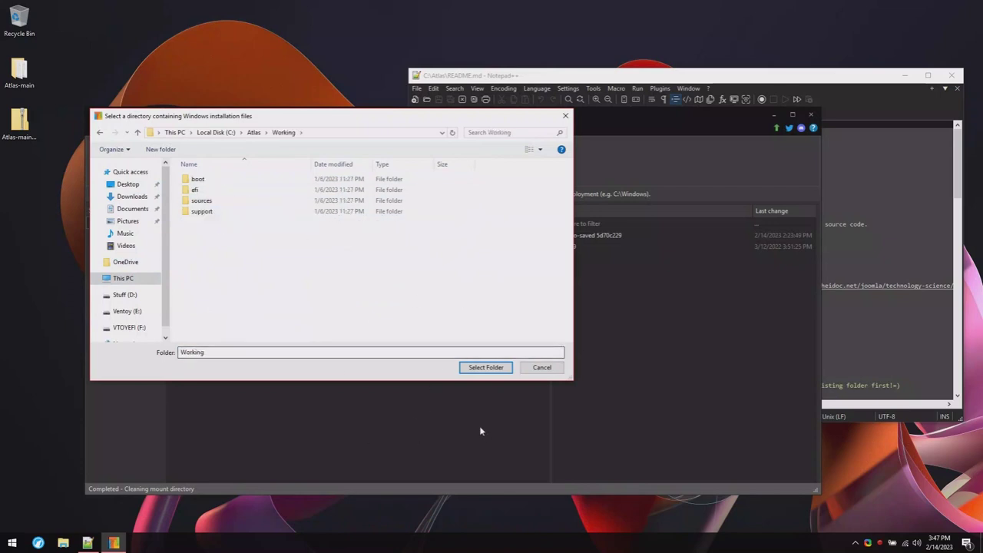
{"action": "left_click", "coordinate": [484, 367]}
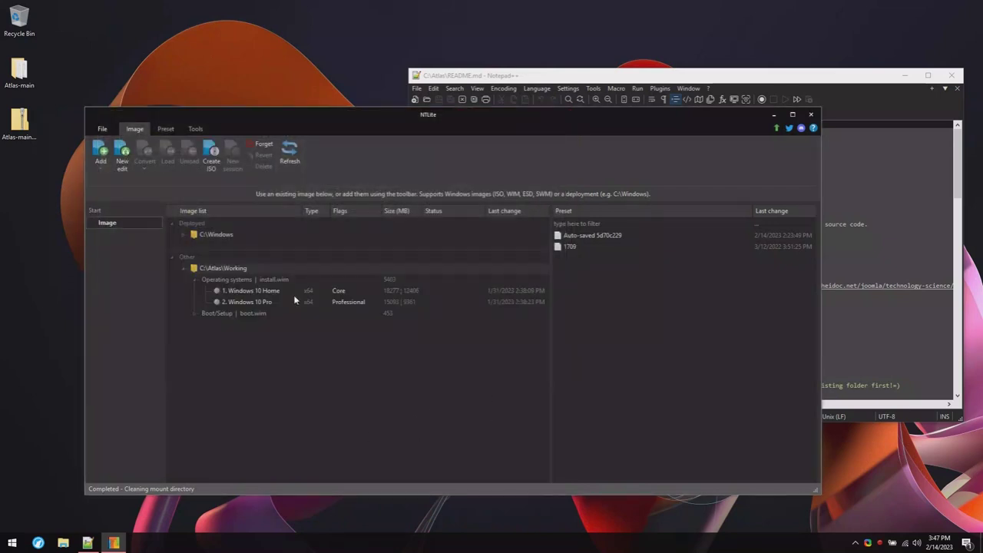
{"action": "right_click", "coordinate": [285, 298]}
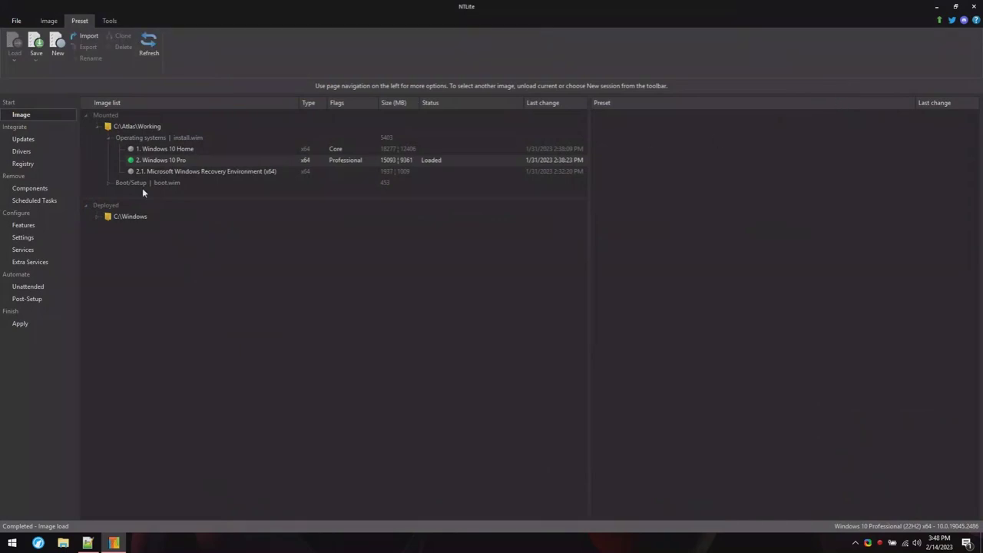
Import 22H2.xml from C:\Atlas as preset 22H2 and load it onto the image in Append mode.
{"action": "left_click", "coordinate": [86, 36]}
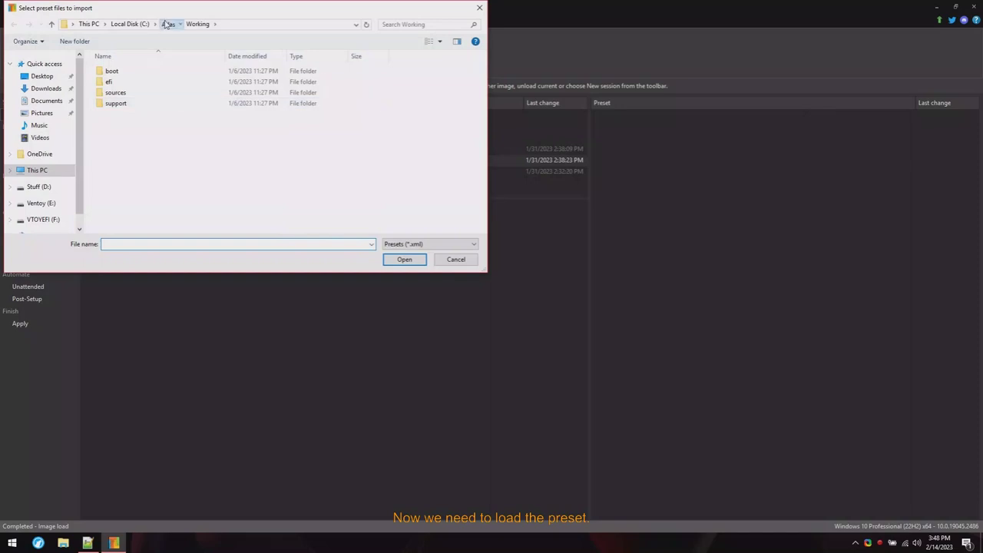
{"action": "left_click", "coordinate": [167, 23]}
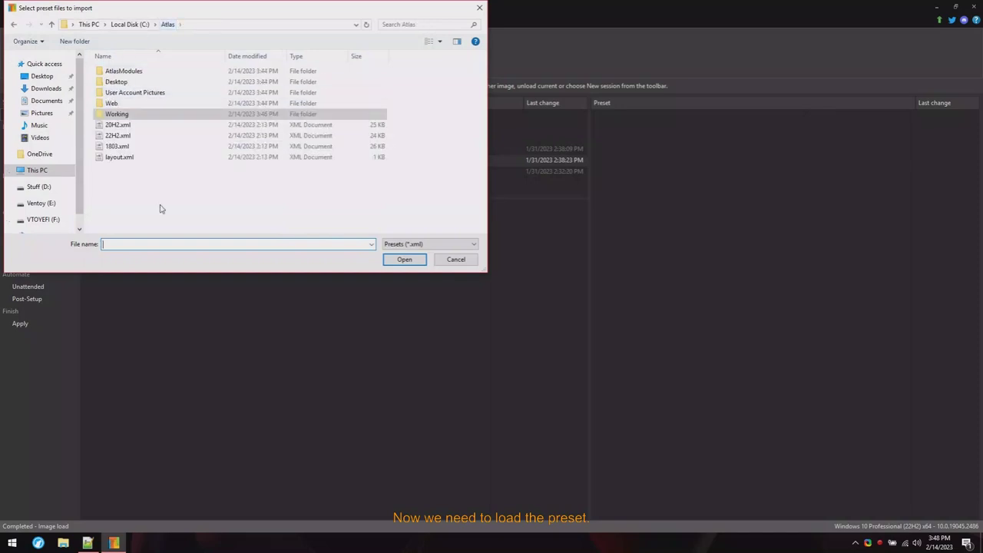
{"action": "double_click", "coordinate": [138, 135]}
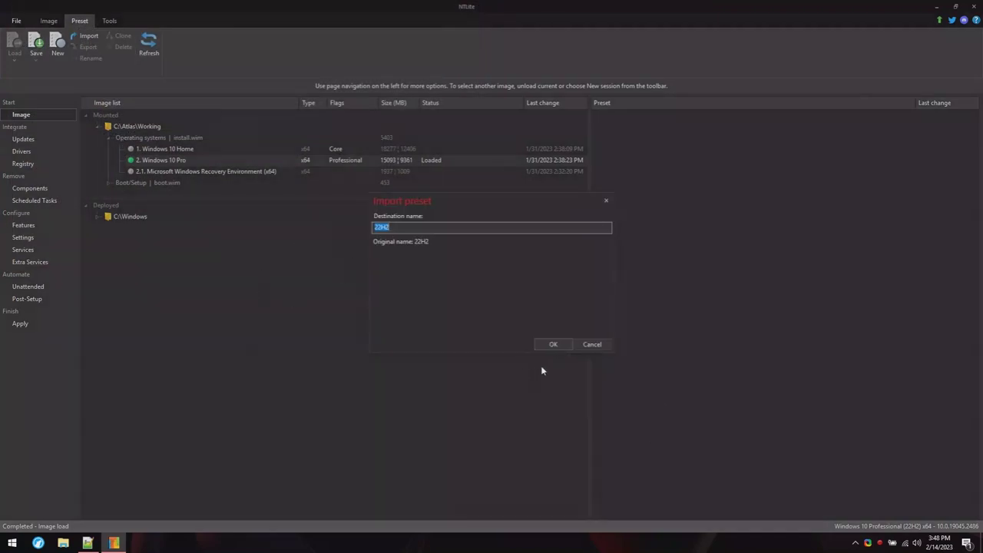
{"action": "key", "text": "Return"}
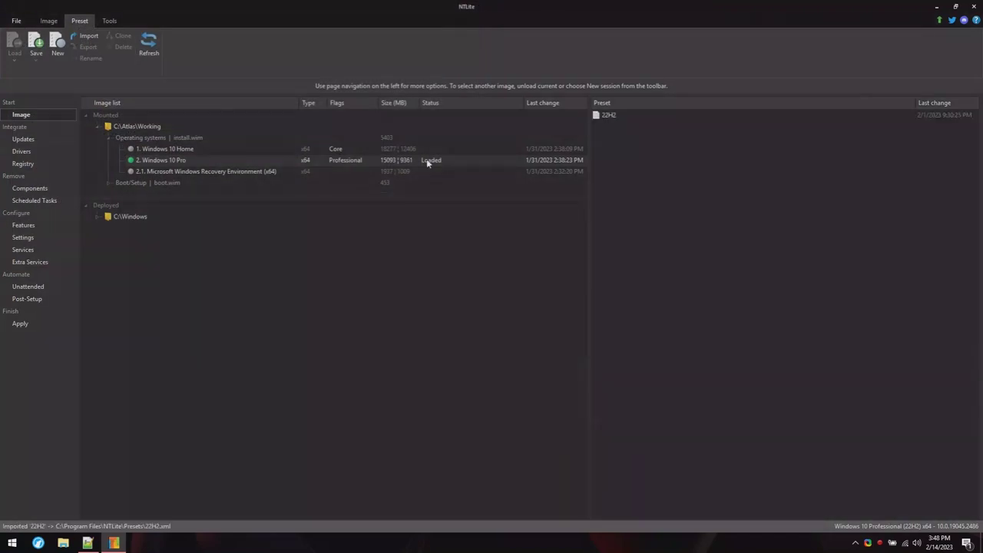
{"action": "right_click", "coordinate": [652, 114]}
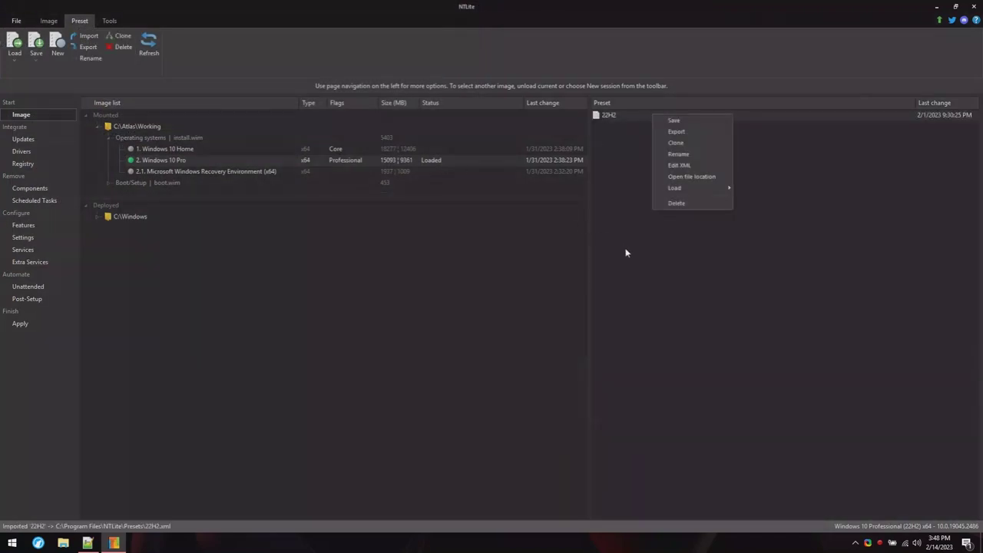
{"action": "mouse_move", "coordinate": [686, 189]}
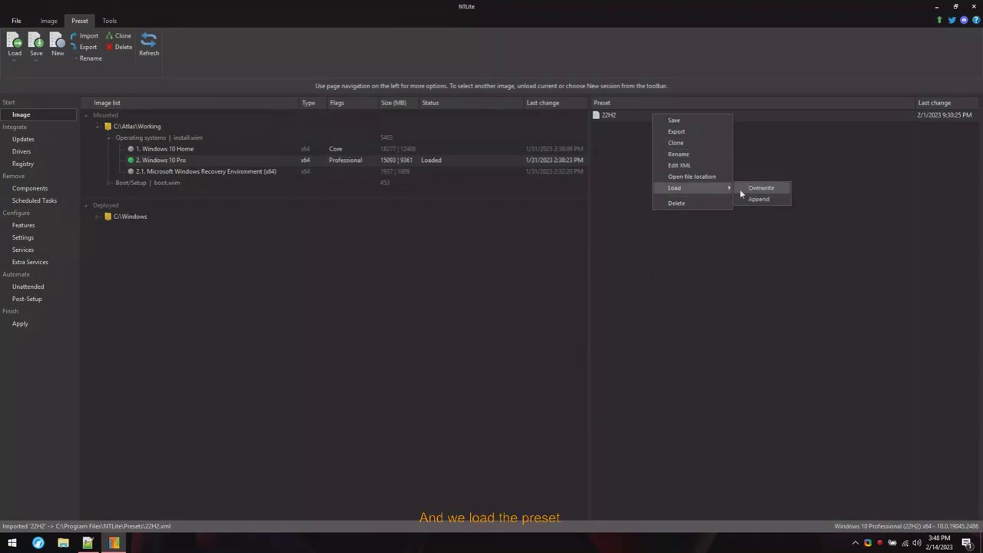
{"action": "left_click", "coordinate": [758, 199]}
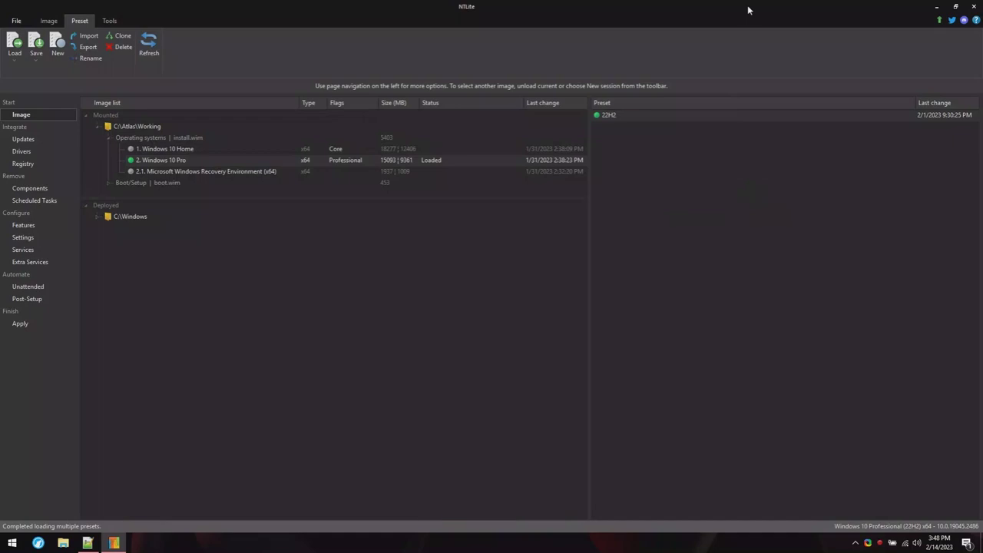
{"action": "left_click", "coordinate": [63, 543]}
{"action": "left_click", "coordinate": [288, 200]}
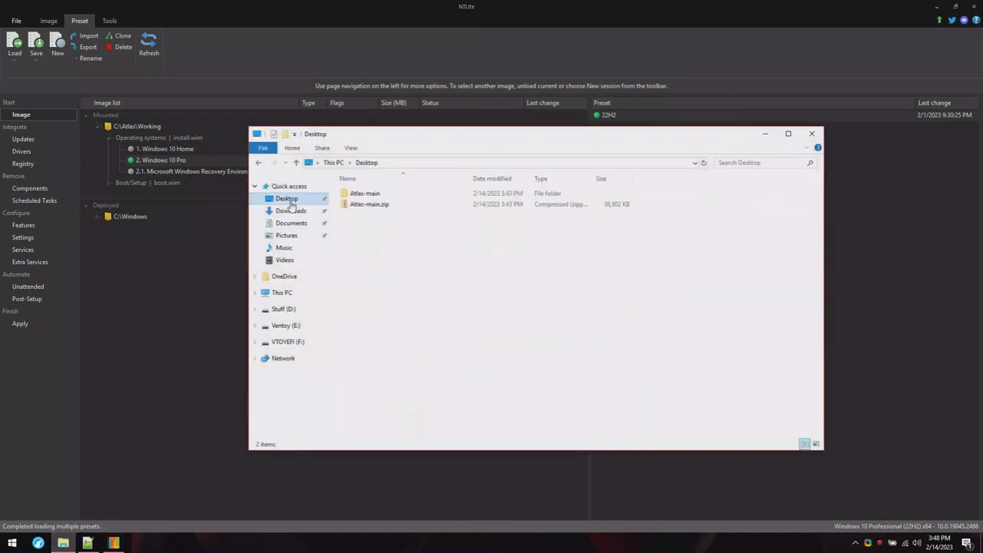
{"action": "left_click", "coordinate": [282, 294]}
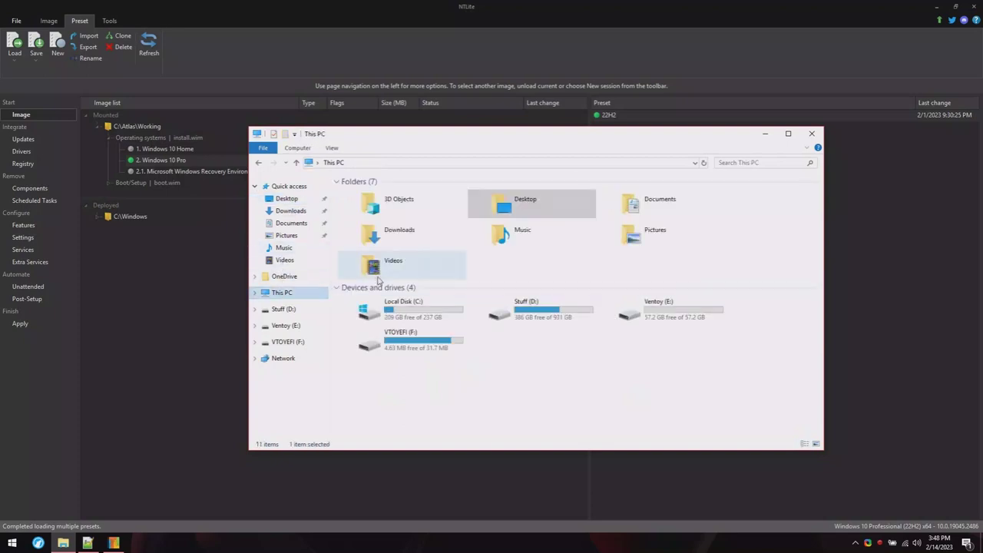
{"action": "double_click", "coordinate": [361, 309]}
{"action": "double_click", "coordinate": [396, 194]}
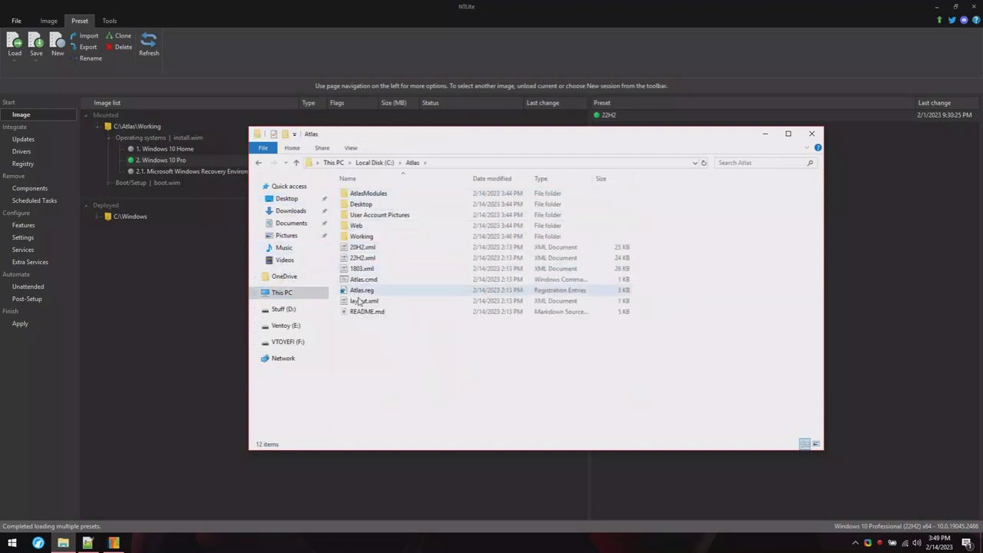
{"action": "left_click", "coordinate": [806, 136]}
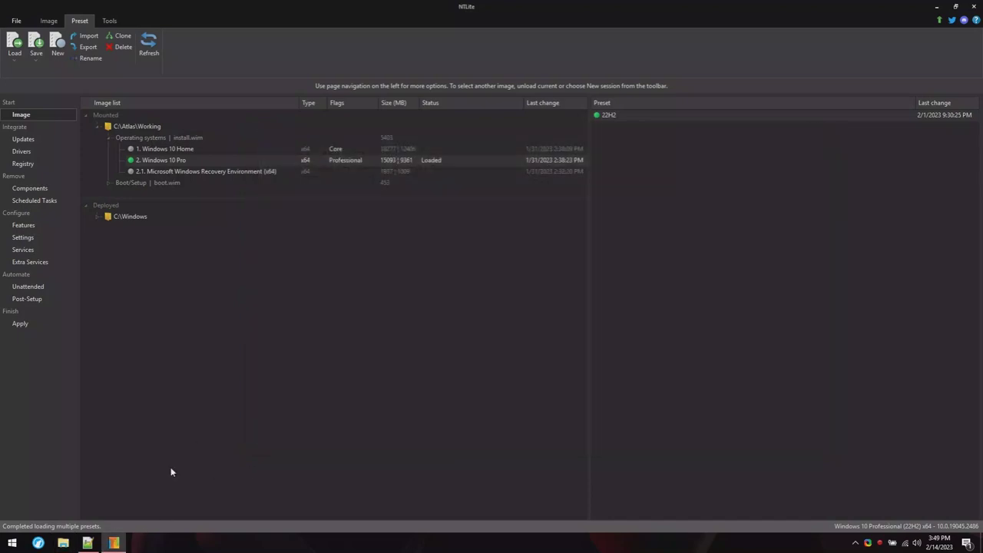
Switch to Notepad++ to consult the build instructions in README.md.
{"action": "left_click", "coordinate": [95, 541]}
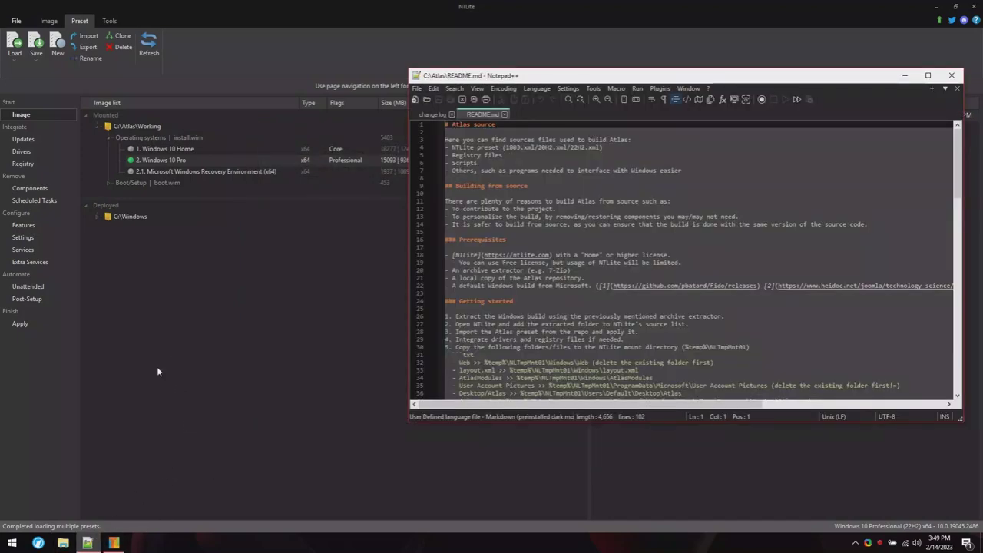
Open the C:\Atlas folder in File Explorer and bring up the Getting started section of README.md.
{"action": "key", "text": "super+e"}
{"action": "left_click", "coordinate": [296, 293]}
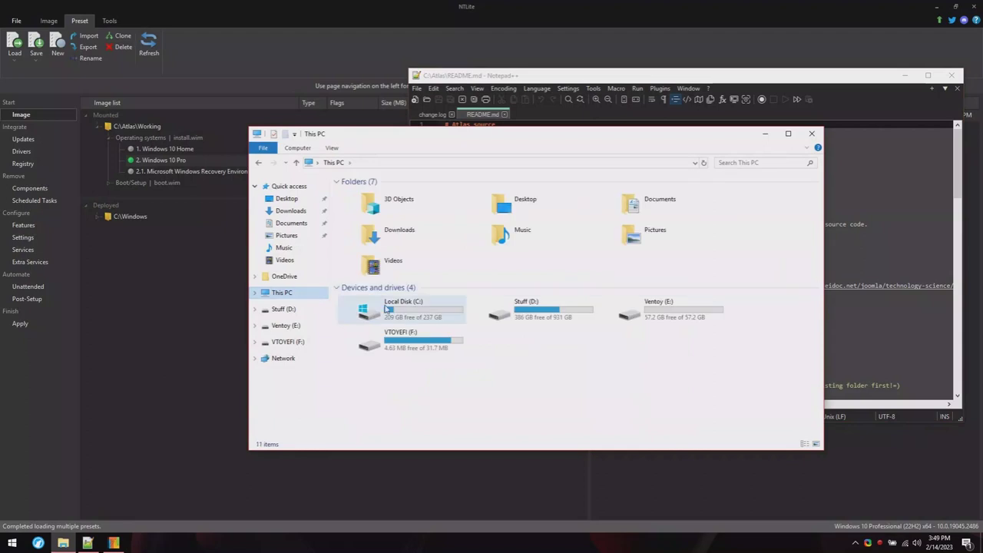
{"action": "double_click", "coordinate": [388, 308]}
{"action": "double_click", "coordinate": [409, 194]}
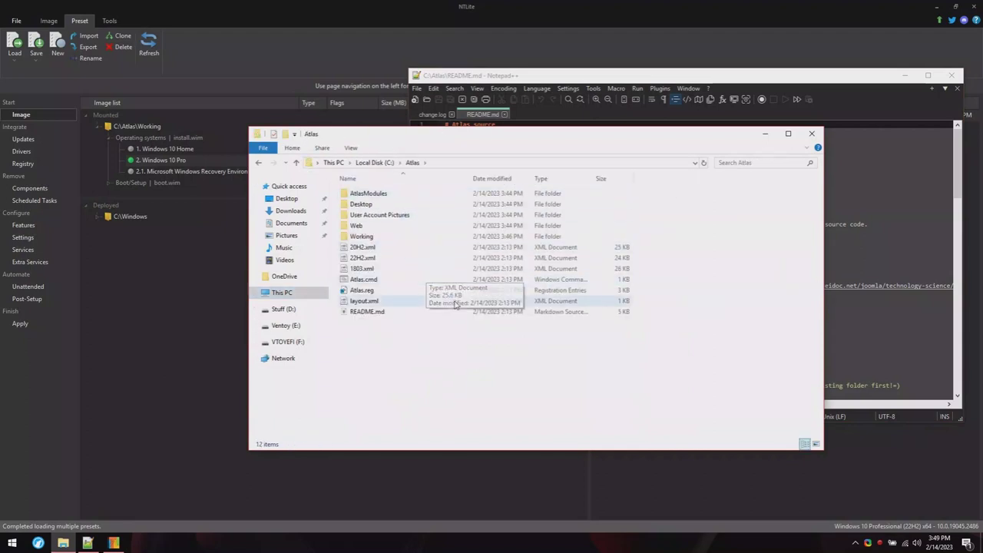
{"action": "left_click", "coordinate": [853, 247]}
{"action": "scroll", "coordinate": [565, 370], "scroll_direction": "down", "scroll_amount": 3}
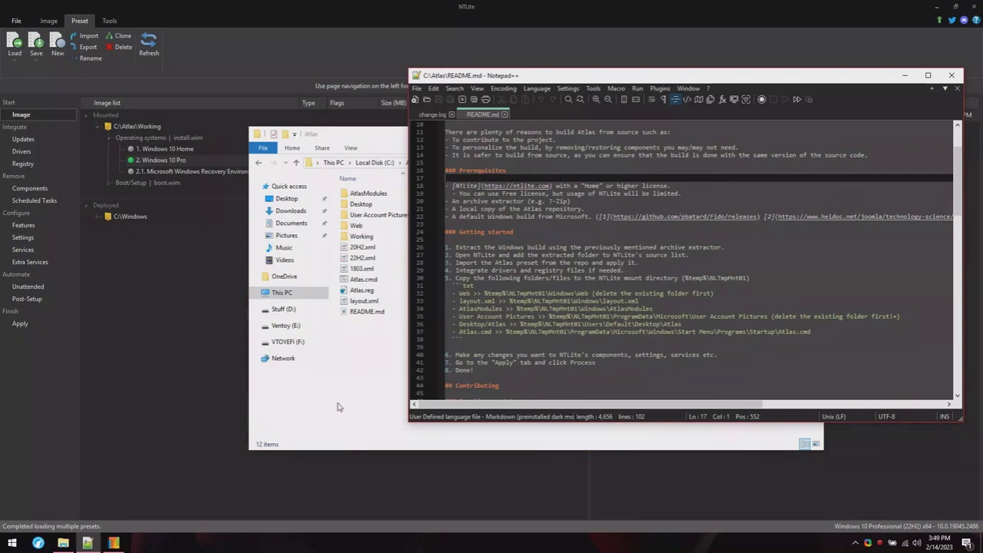
Open Winaero Tweaker, look at its Take Ownership context menu tweak and close the program.
{"action": "left_click", "coordinate": [12, 543]}
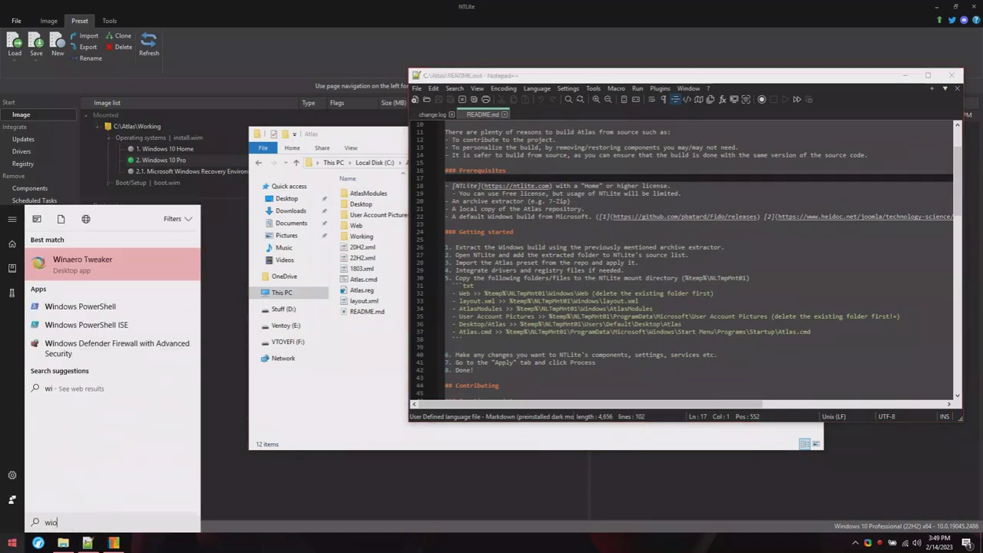
{"action": "key", "text": "Escape"}
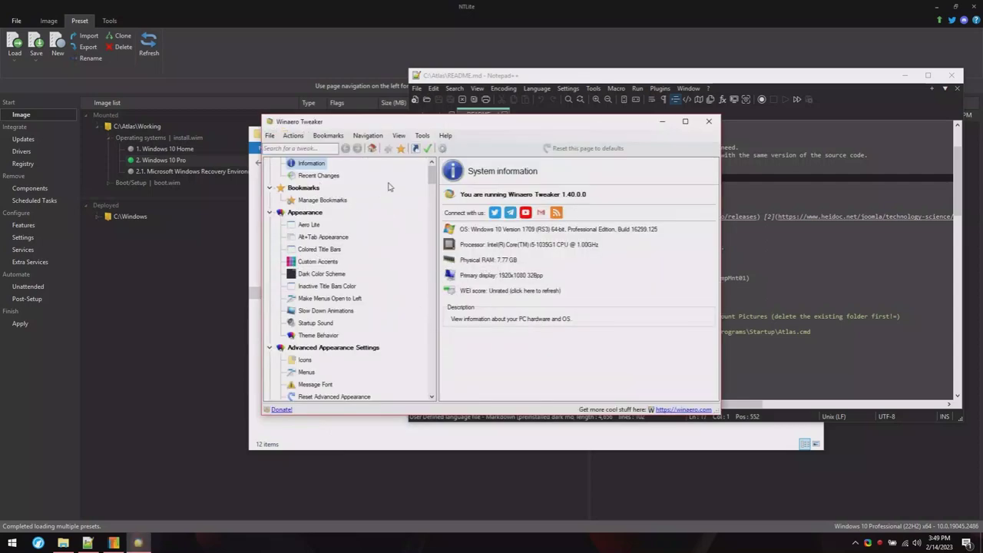
{"action": "left_click_drag", "start_coordinate": [432, 175], "coordinate": [452, 313]}
{"action": "left_click", "coordinate": [333, 201]}
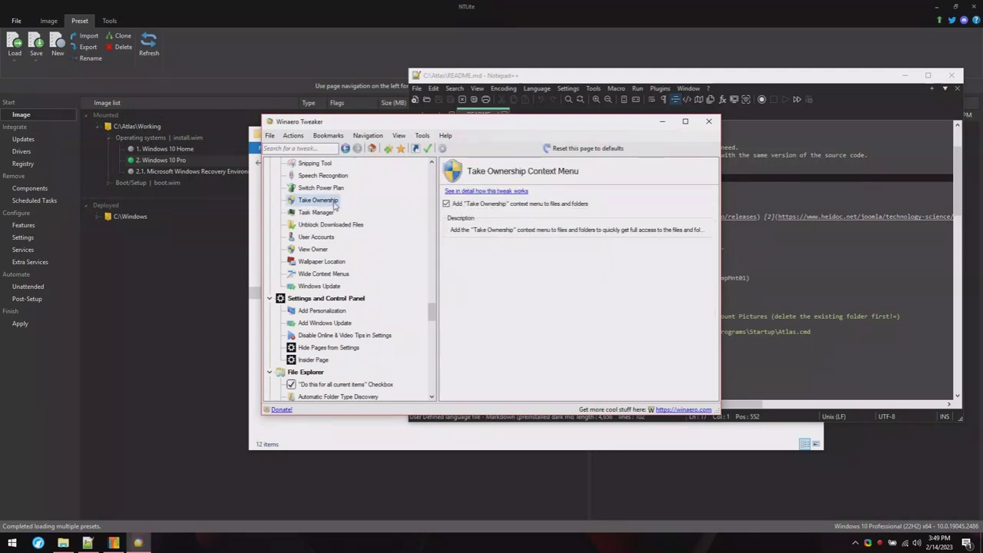
{"action": "scroll", "coordinate": [338, 237], "scroll_direction": "up", "scroll_amount": 10}
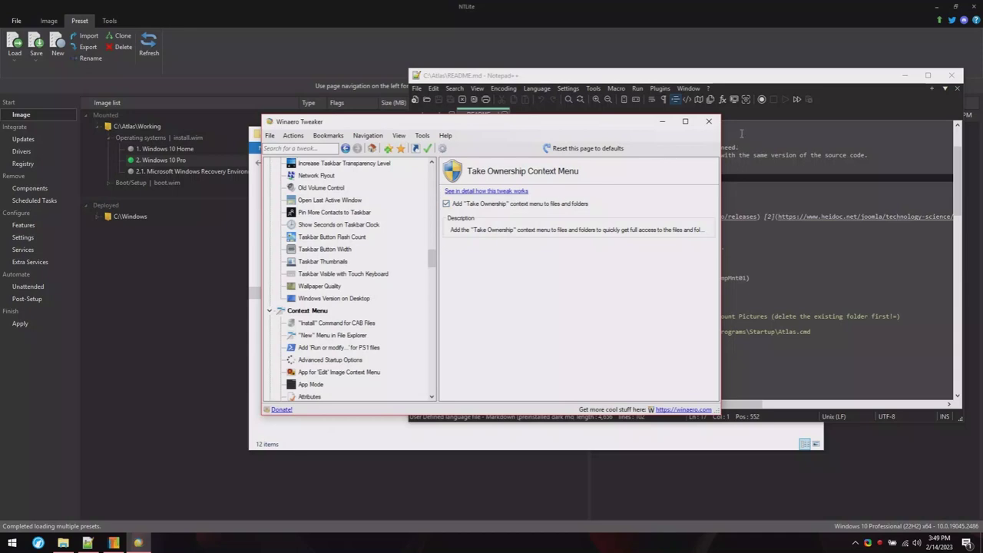
{"action": "left_click", "coordinate": [708, 120]}
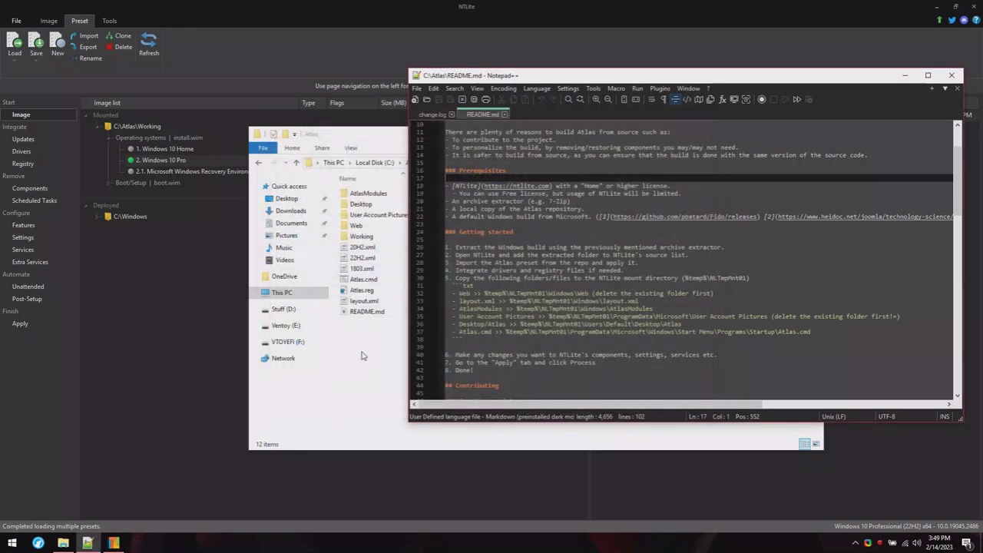
Place README.md beside the C:\Atlas folder, open the Windows 10 Pro image's mount directory from NTLite and tile it beneath the Atlas folder.
{"action": "key", "text": "super+Right"}
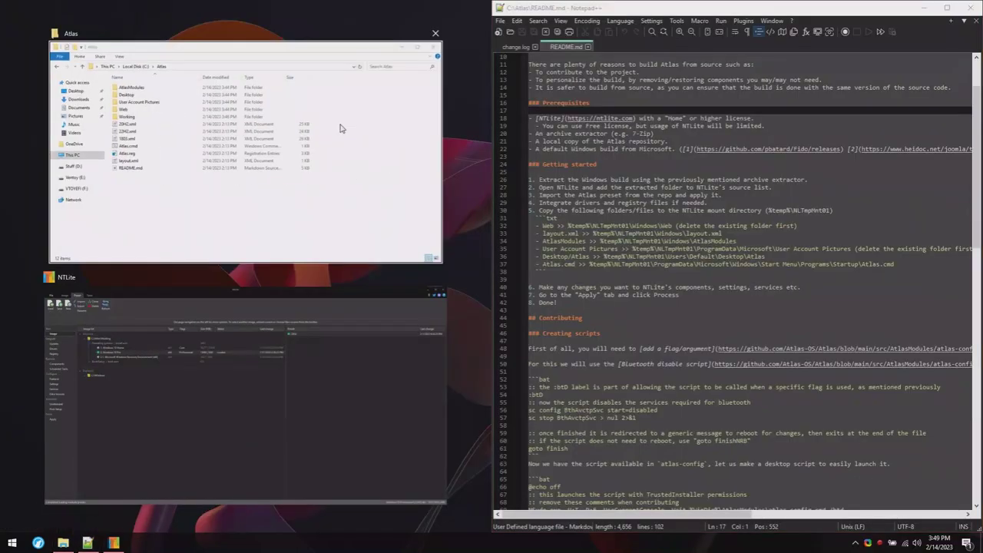
{"action": "left_click", "coordinate": [300, 227]}
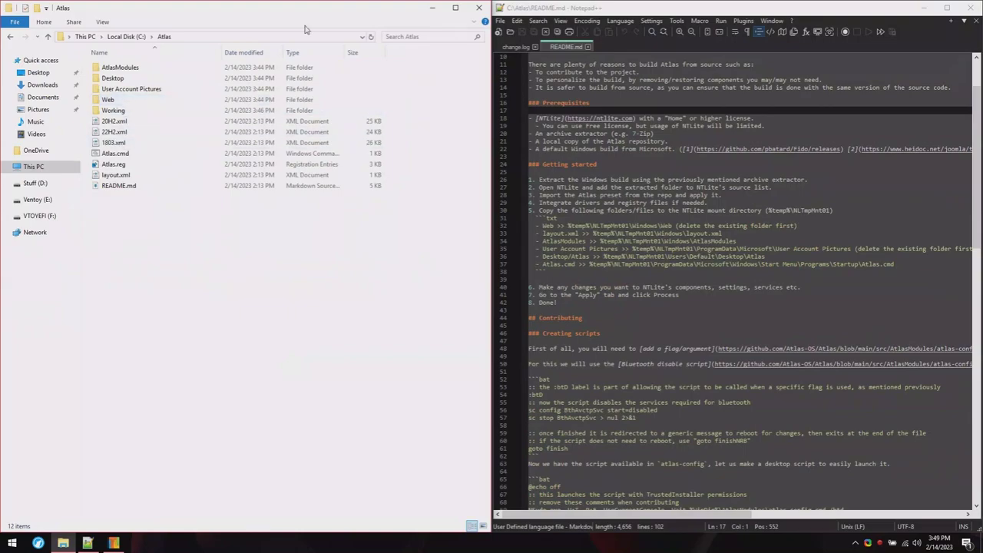
{"action": "key", "text": "super+r"}
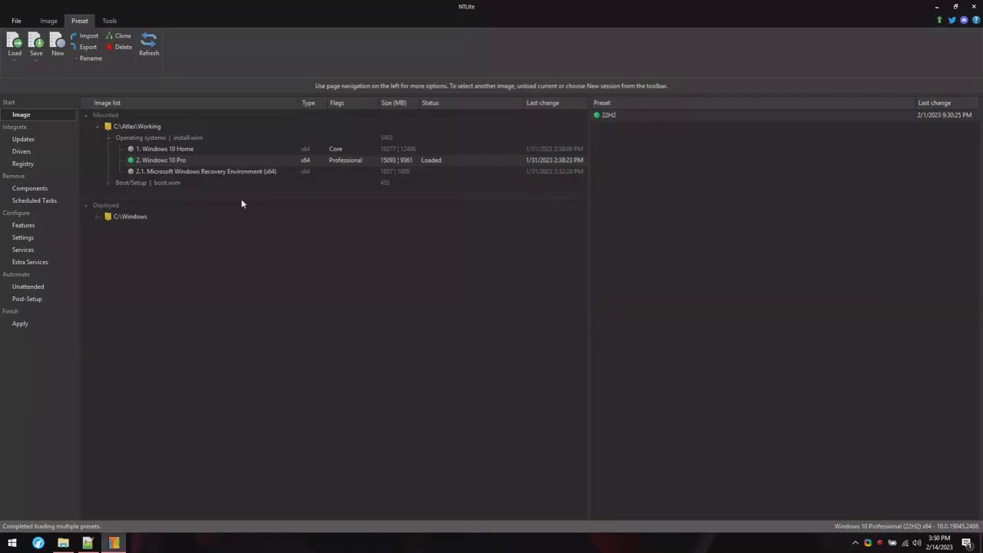
{"action": "right_click", "coordinate": [258, 158]}
{"action": "left_click", "coordinate": [303, 185]}
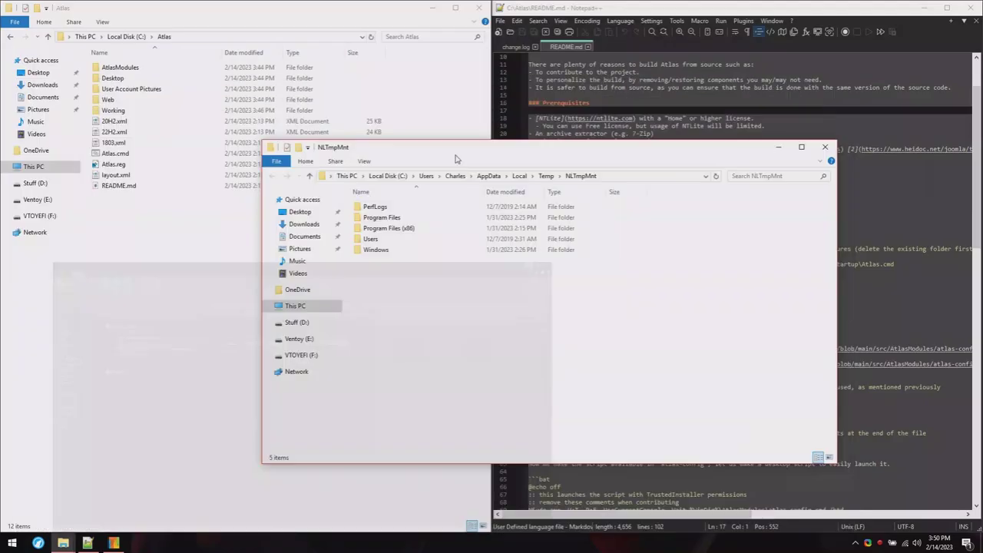
{"action": "key", "text": "super+Left"}
{"action": "key", "text": "super+Down"}
{"action": "left_click", "coordinate": [338, 119]}
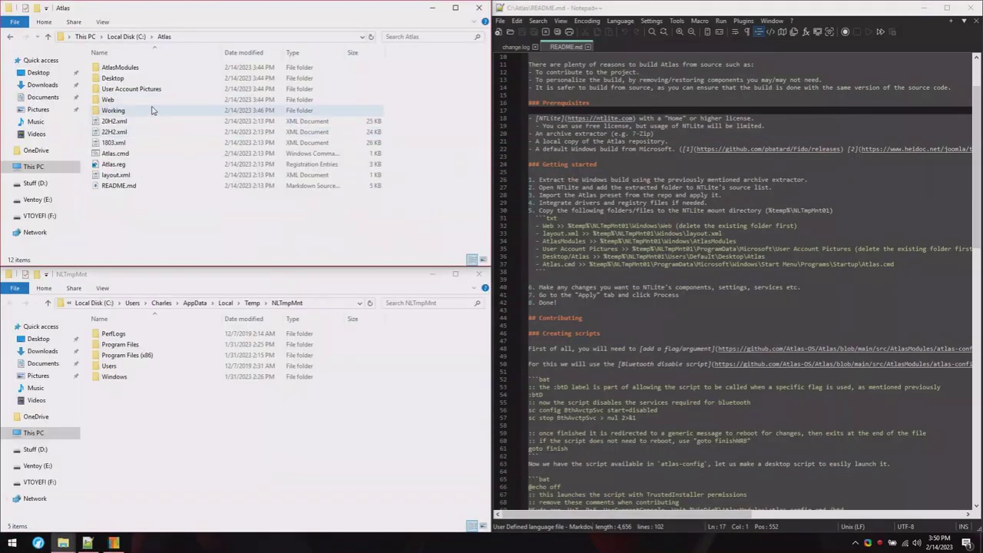
Replace the Web folder in the mount directory's Windows folder with the Web folder from C:\Atlas.
{"action": "double_click", "coordinate": [108, 99]}
{"action": "left_click", "coordinate": [164, 36]}
{"action": "double_click", "coordinate": [114, 376]}
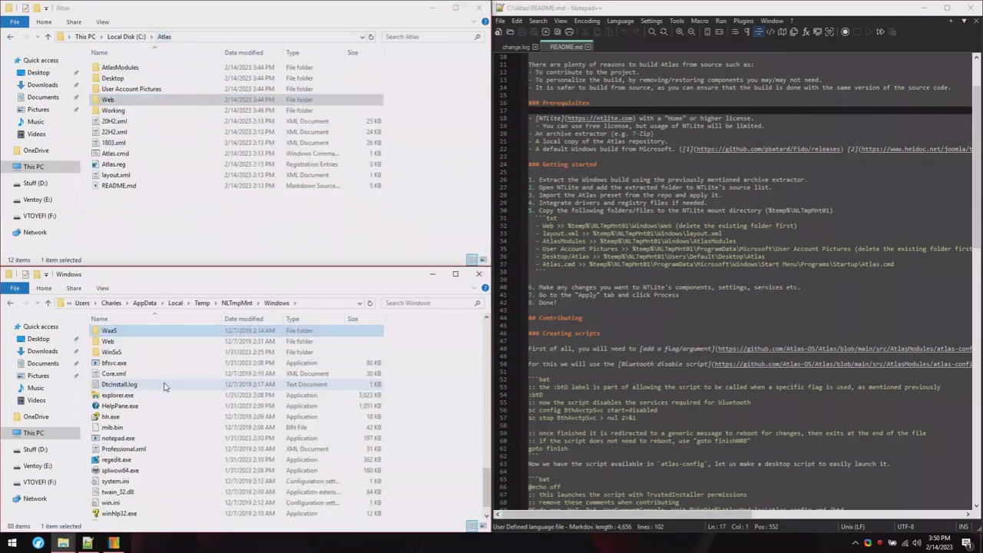
{"action": "right_click", "coordinate": [158, 342]}
{"action": "left_click", "coordinate": [254, 103]}
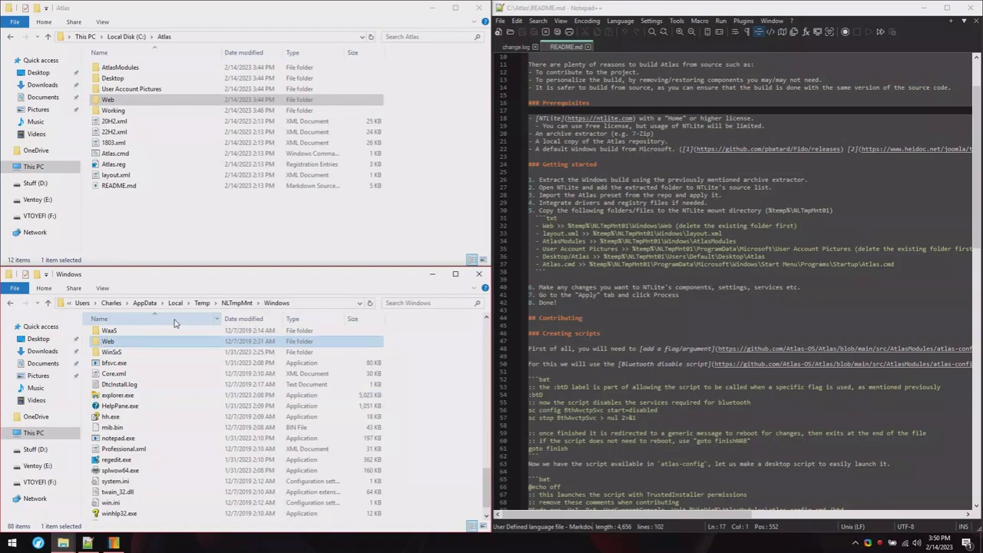
{"action": "key", "text": "Delete"}
{"action": "left_click_drag", "start_coordinate": [107, 99], "coordinate": [449, 353]}
{"action": "left_click", "coordinate": [213, 195]}
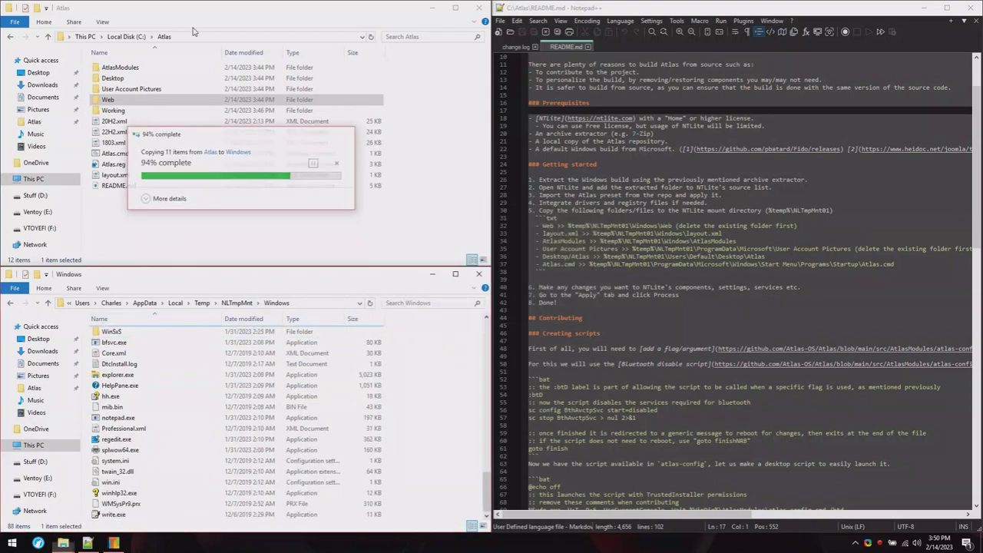
Copy layout.xml and the AtlasModules folder from C:\Atlas into the mount directory's Windows folder.
{"action": "left_click_drag", "start_coordinate": [115, 175], "coordinate": [460, 453]}
{"action": "left_click", "coordinate": [452, 385]}
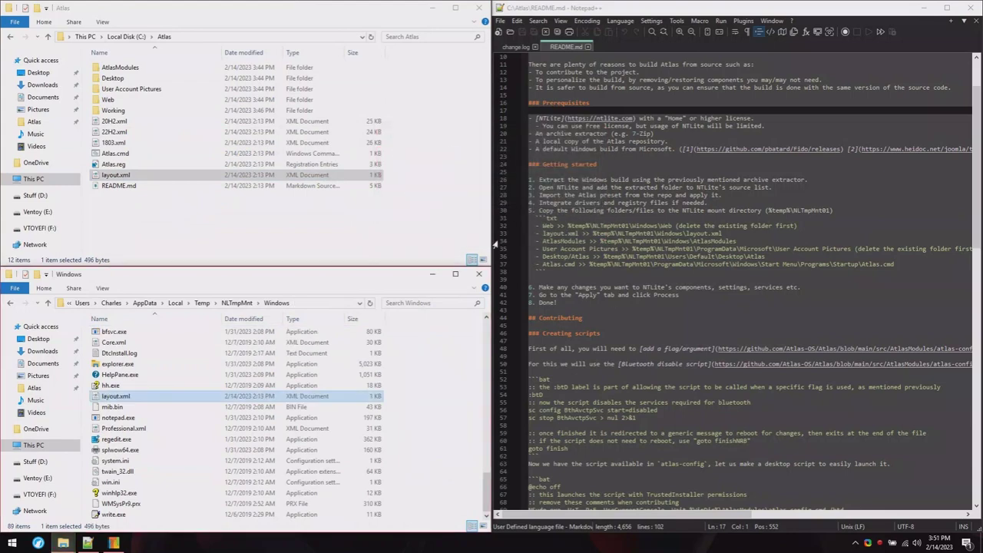
{"action": "left_click_drag", "start_coordinate": [120, 67], "coordinate": [457, 307]}
{"action": "left_click", "coordinate": [435, 320]}
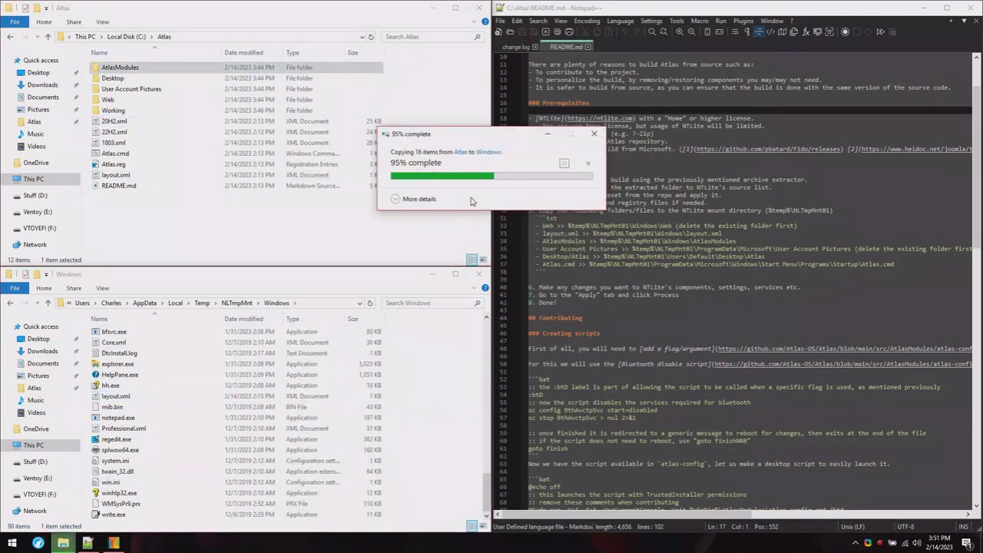
Replace User Account Pictures in the mount directory's ProgramData\Microsoft folder with the version from C:\Atlas.
{"action": "key", "text": "alt+Up"}
{"action": "key", "text": "F4"}
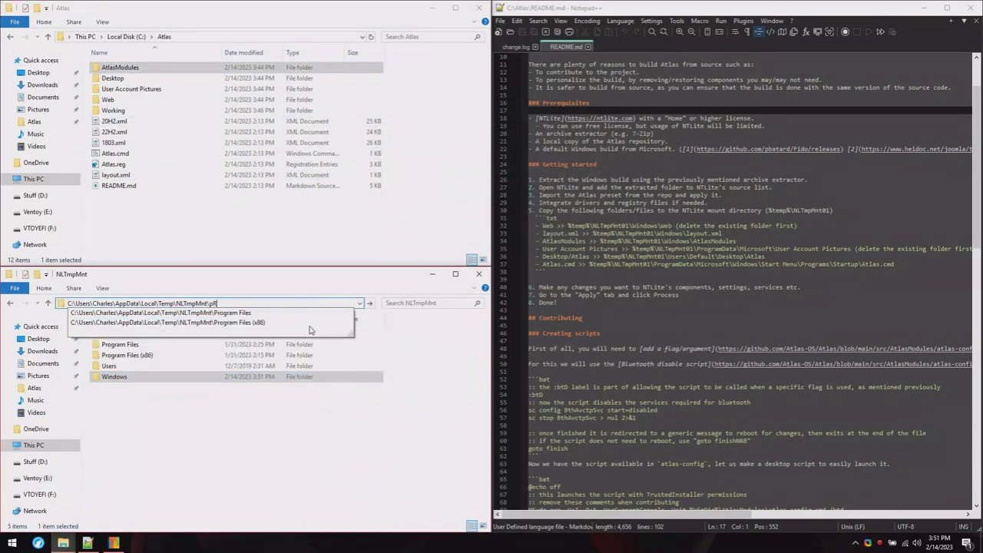
{"action": "left_click", "coordinate": [311, 330]}
{"action": "double_click", "coordinate": [114, 333]}
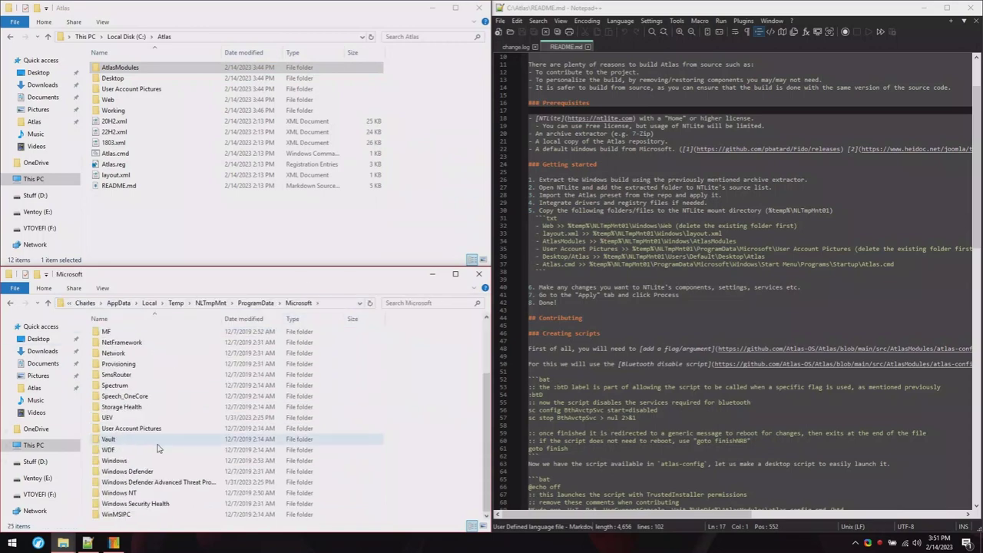
{"action": "scroll", "coordinate": [192, 415], "scroll_direction": "down", "scroll_amount": 3}
{"action": "left_click", "coordinate": [131, 427]}
{"action": "key", "text": "shift+Delete"}
{"action": "key", "text": "Return"}
{"action": "right_click", "coordinate": [138, 132]}
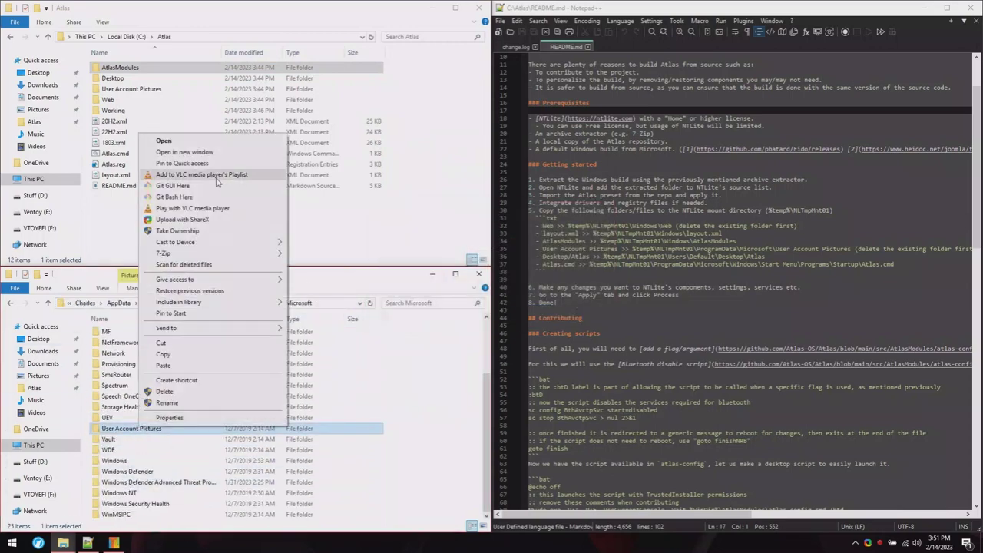
{"action": "key", "text": "Escape"}
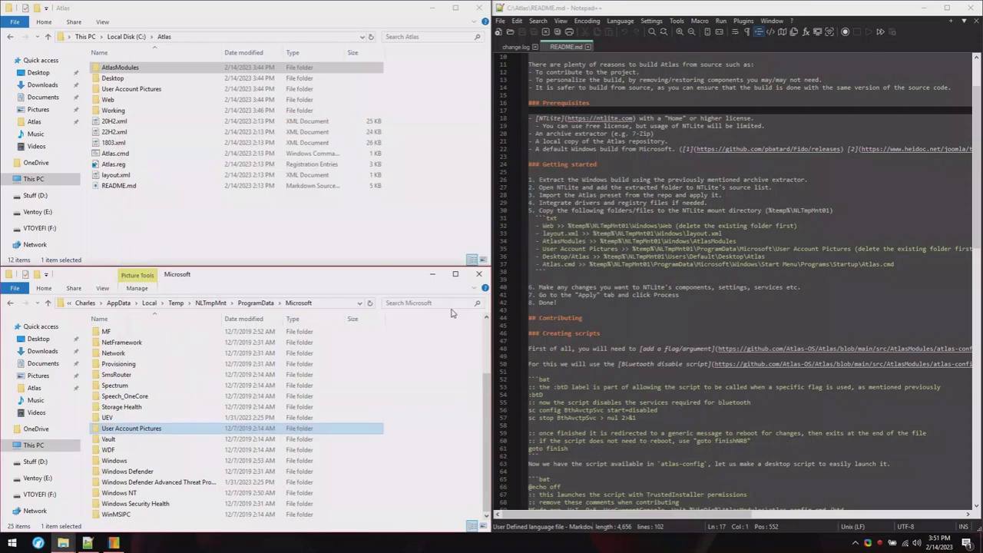
{"action": "left_click_drag", "start_coordinate": [131, 88], "coordinate": [415, 376]}
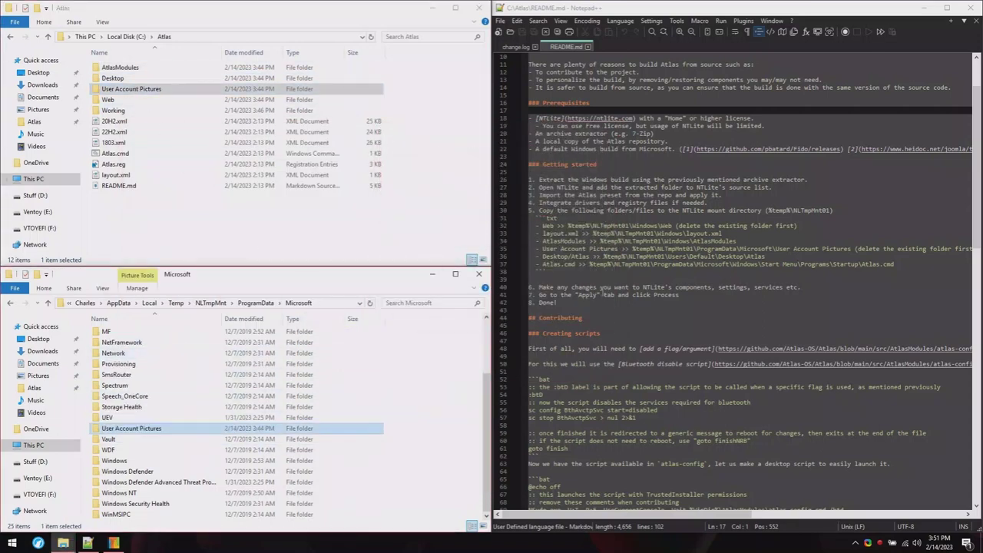
Copy the Atlas folder from C:\Atlas\Desktop into Users\Default\Desktop in the mount directory.
{"action": "double_click", "coordinate": [135, 80]}
{"action": "left_click", "coordinate": [315, 302]}
{"action": "type", "text": "C:\\Users\\Charles\\AppData\\Local\\Temp\\NLTmpMnt\\Users\\Default"}
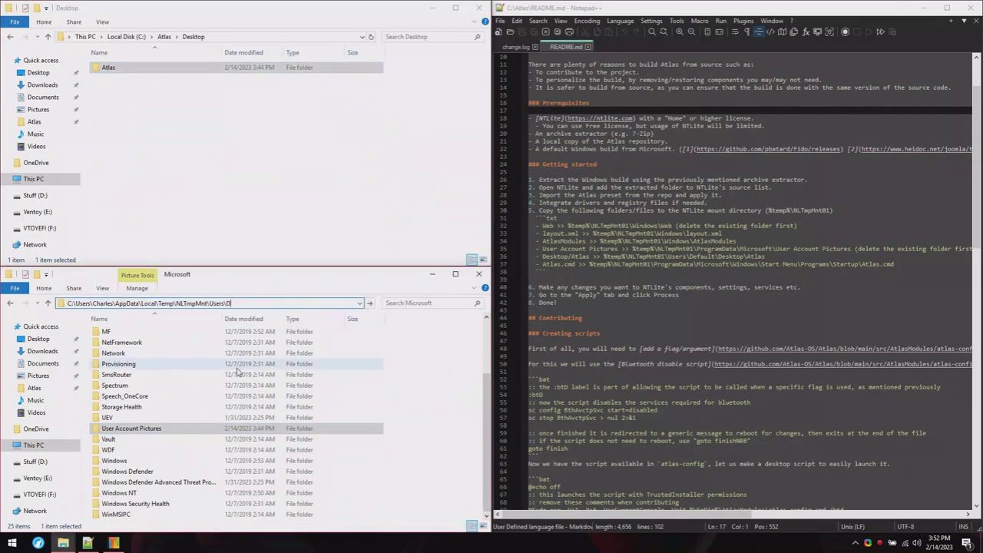
{"action": "key", "text": "Return"}
{"action": "key", "text": "Return"}
{"action": "double_click", "coordinate": [153, 333]}
{"action": "left_click_drag", "start_coordinate": [123, 67], "coordinate": [261, 349]}
{"action": "left_click", "coordinate": [460, 237]}
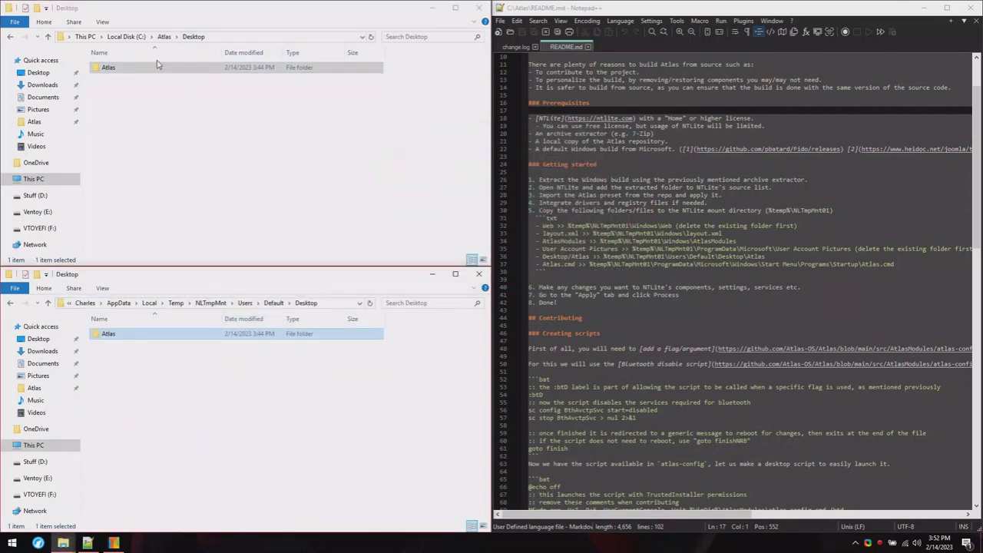
Copy Atlas.cmd from C:\Atlas into ProgramData\Microsoft\Windows\Start Menu\Programs\Startup in the mount directory.
{"action": "left_click", "coordinate": [162, 36]}
{"action": "left_click", "coordinate": [123, 154]}
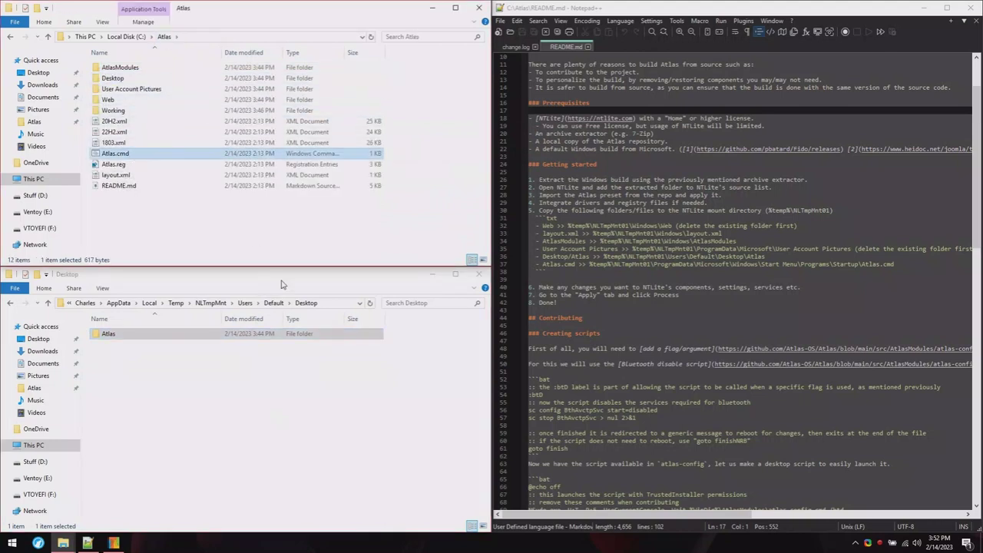
{"action": "left_click", "coordinate": [245, 302]}
{"action": "left_click", "coordinate": [230, 303]}
{"action": "left_click", "coordinate": [323, 303]}
{"action": "type", "text": "\\pr"}
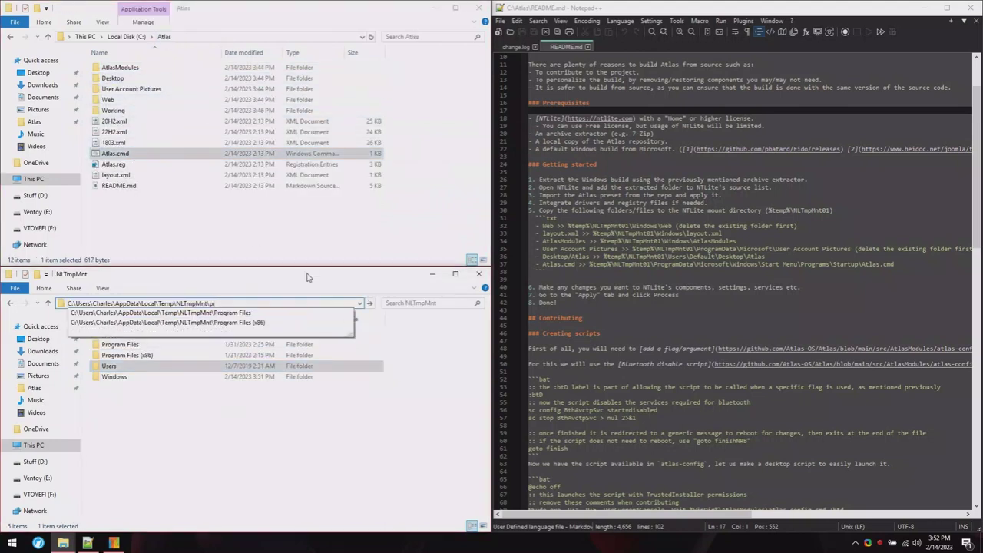
{"action": "type", "text": "ogramData\\Microsoft"}
{"action": "key", "text": "Return"}
{"action": "left_click_drag", "start_coordinate": [119, 156], "coordinate": [141, 493]}
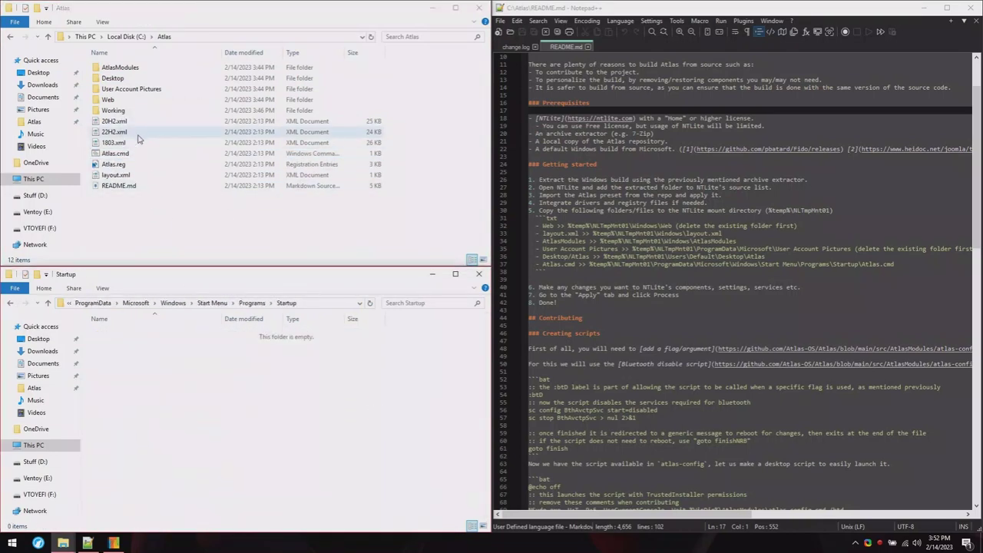
{"action": "left_click", "coordinate": [142, 156]}
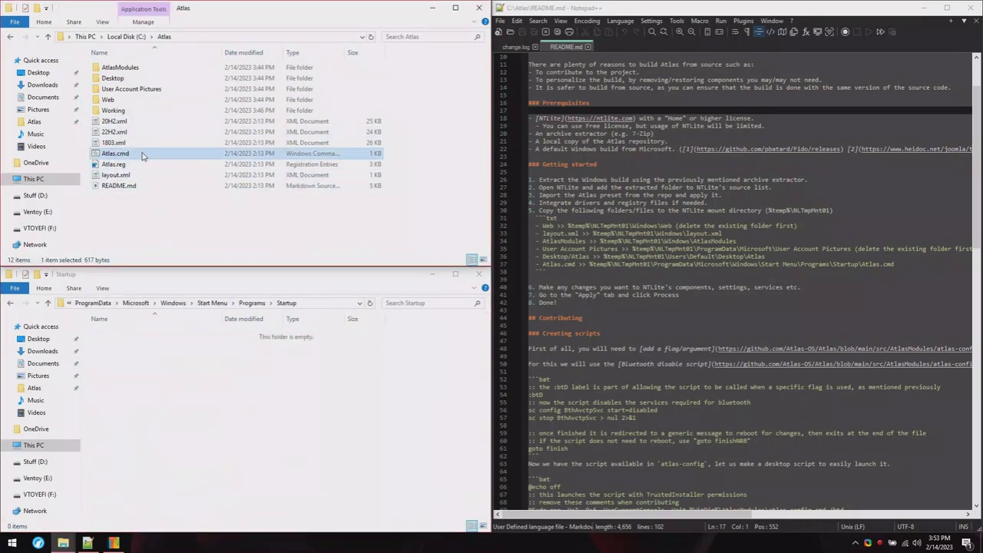
{"action": "left_click_drag", "start_coordinate": [142, 156], "coordinate": [222, 397]}
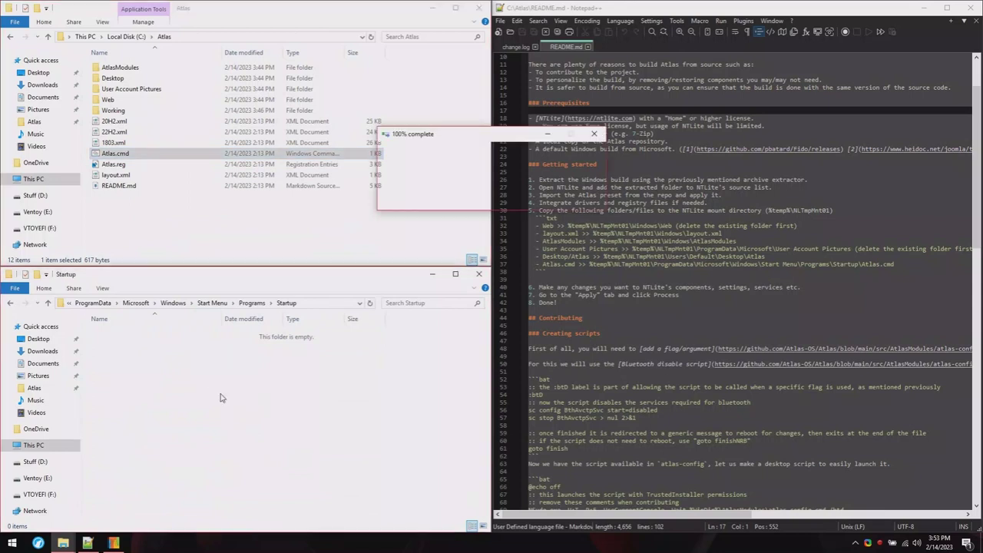
{"action": "left_click", "coordinate": [453, 203]}
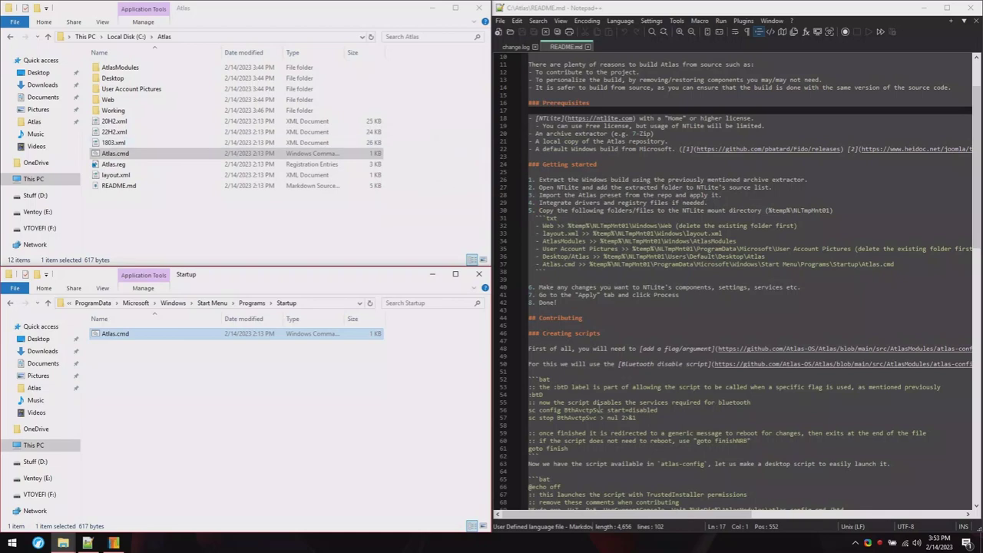
Switch to NTLite and set the image saving mode to Save the image and trim editions.
{"action": "left_click", "coordinate": [89, 543]}
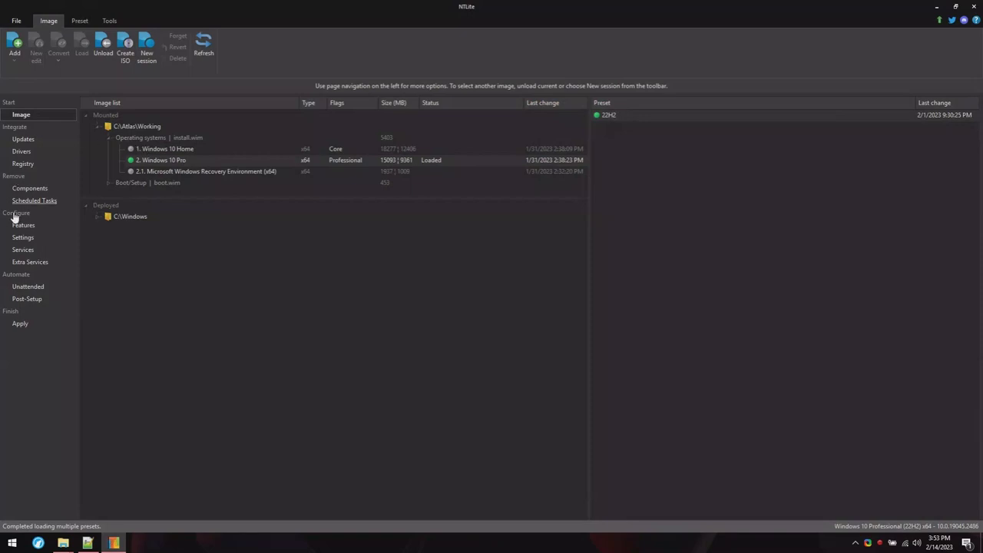
{"action": "left_click", "coordinate": [21, 324]}
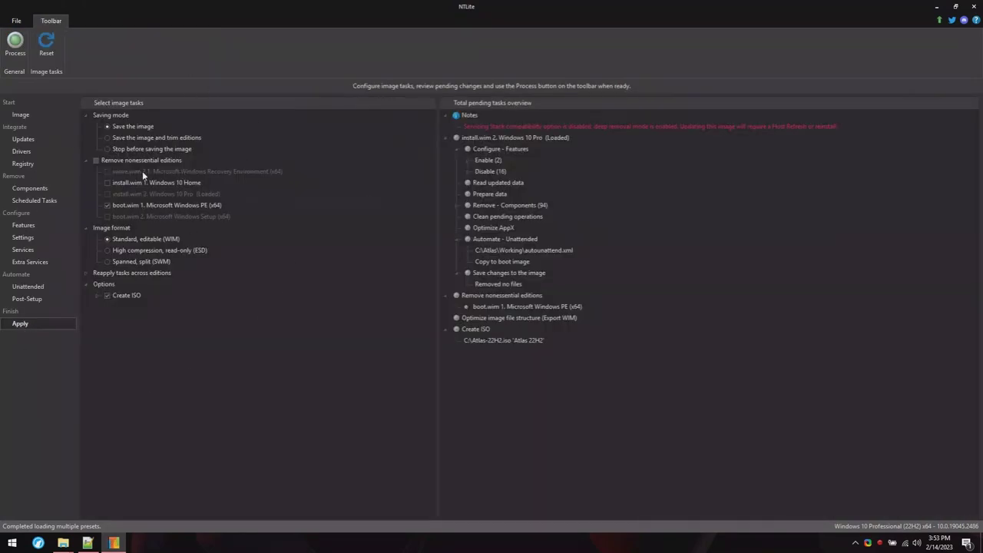
{"action": "left_click", "coordinate": [108, 137]}
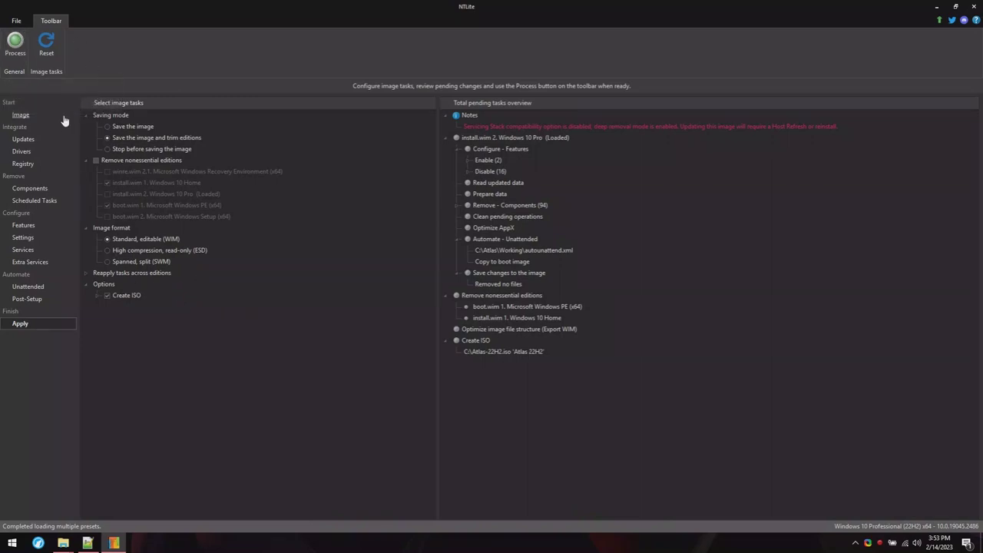
Process all pending NTLite changes to build the Atlas-22H2.iso image and dismiss the completion notice.
{"action": "left_click", "coordinate": [16, 42]}
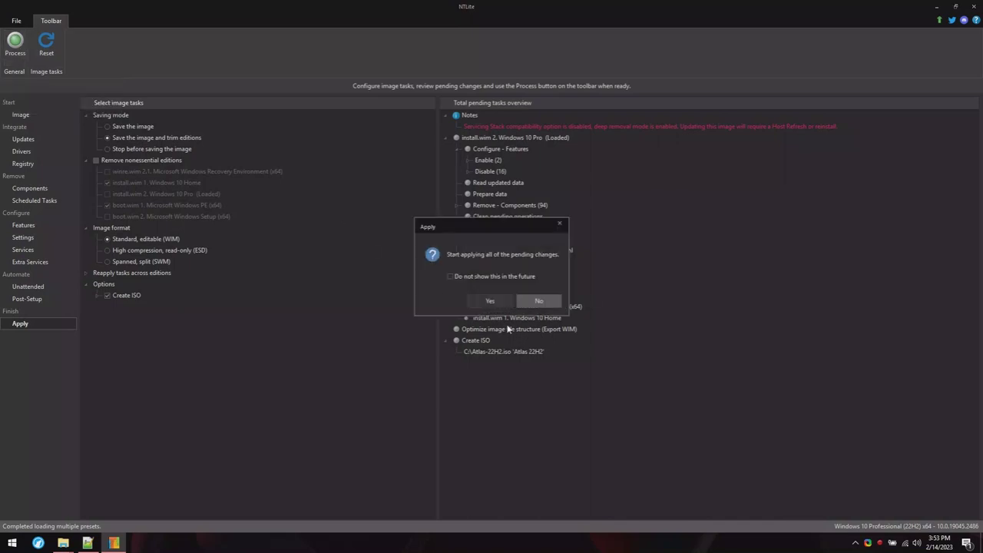
{"action": "left_click", "coordinate": [500, 307]}
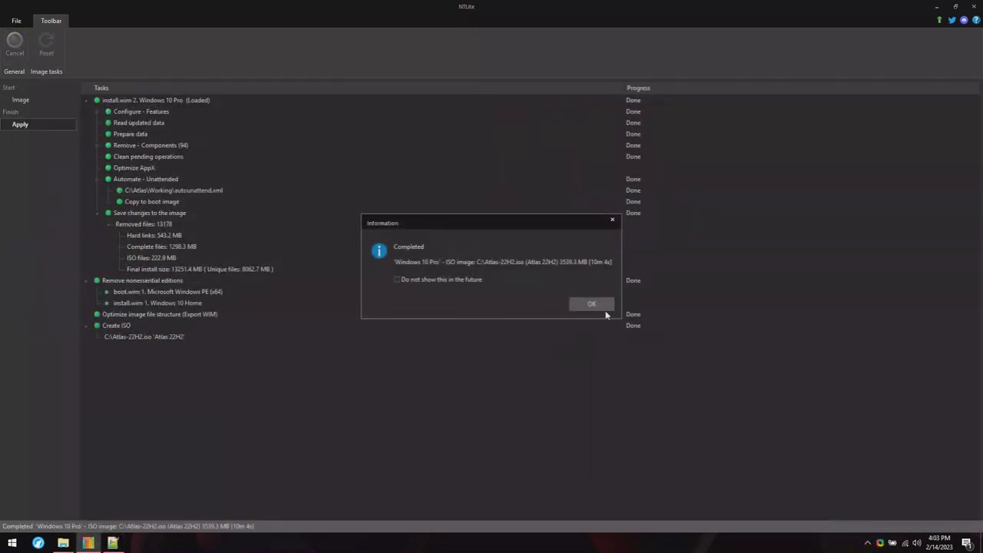
{"action": "left_click", "coordinate": [585, 304]}
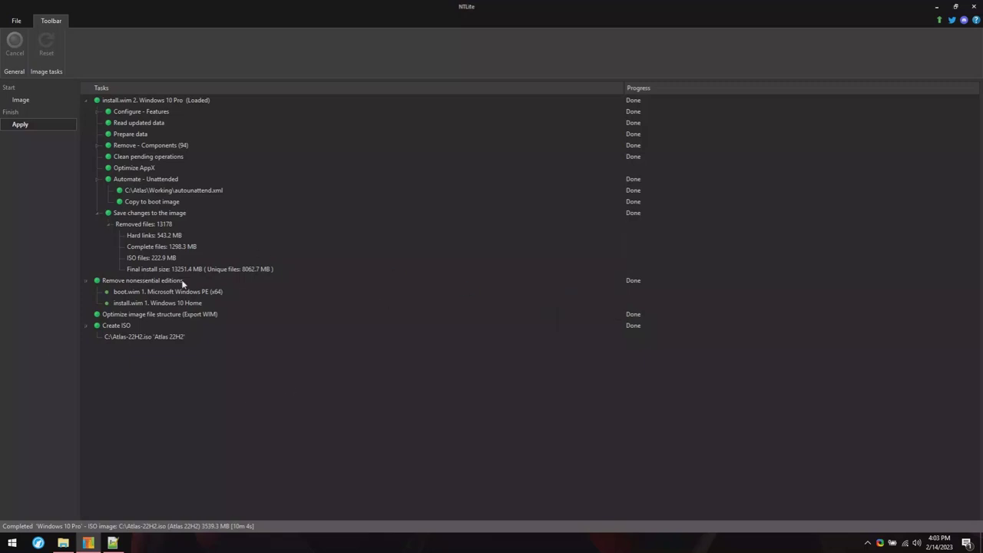
Find and launch VMware Workstation Pro.
{"action": "left_click", "coordinate": [12, 543]}
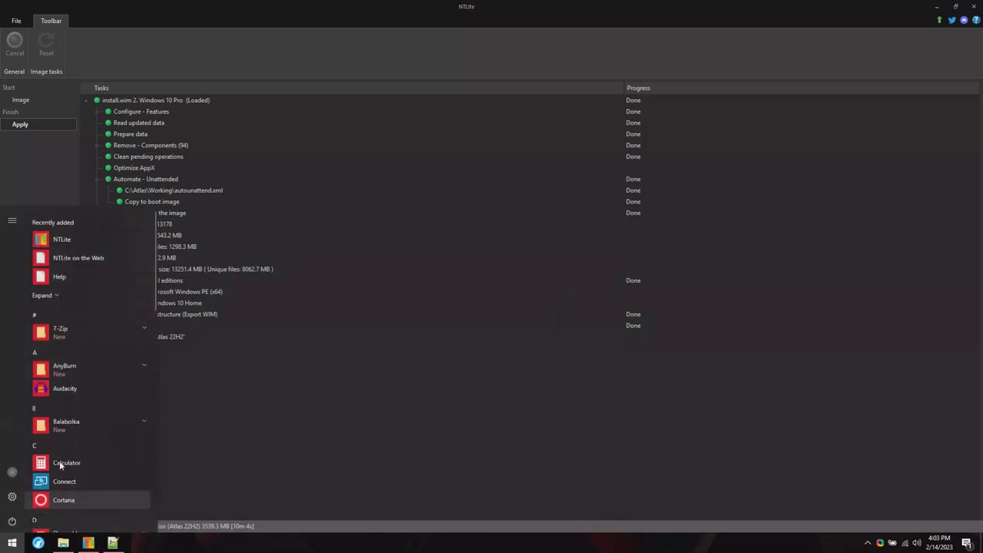
{"action": "type", "text": "vmware"}
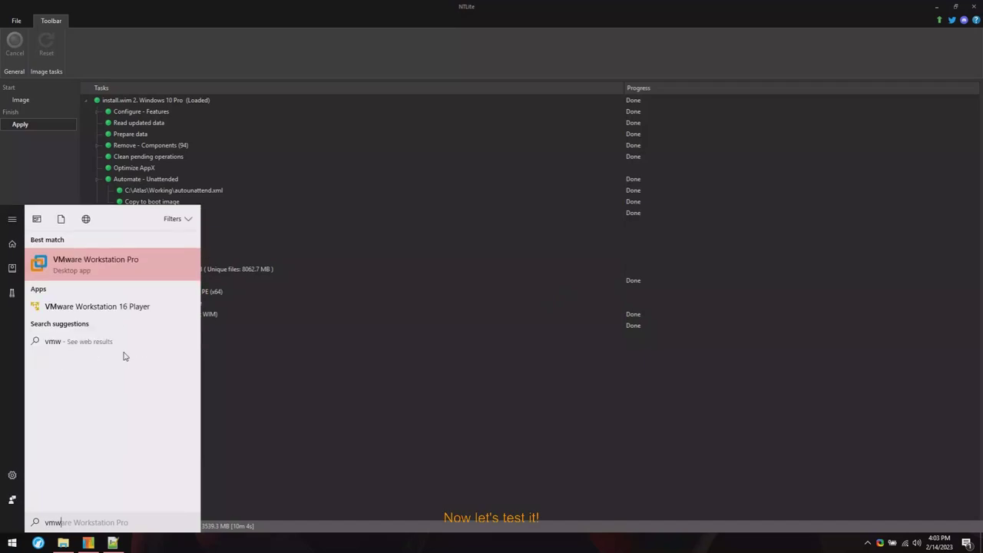
{"action": "key", "text": "Return"}
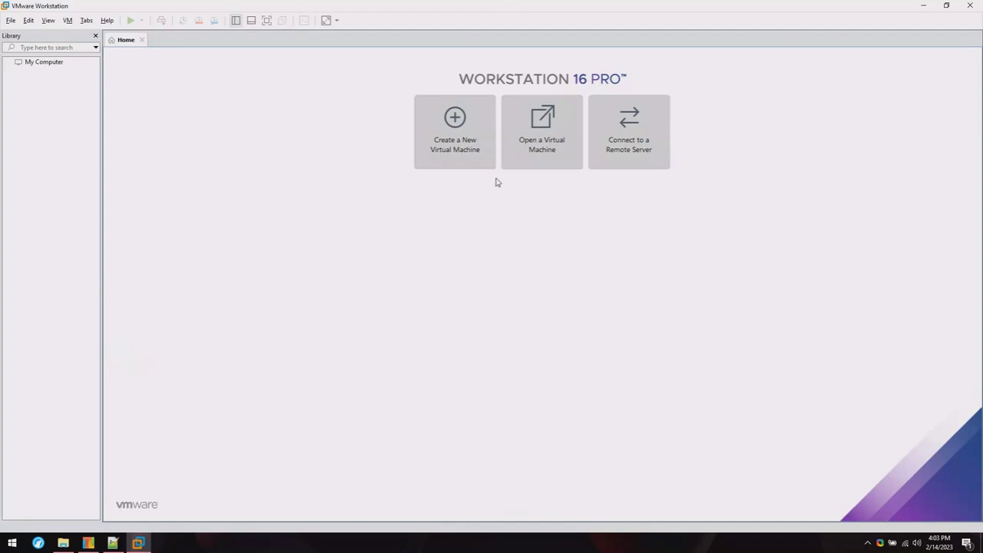
Start a new virtual machine and select Atlas-22H2.iso from Local Disk (C:) as its installer disc image.
{"action": "left_click", "coordinate": [455, 130]}
{"action": "left_click", "coordinate": [535, 364]}
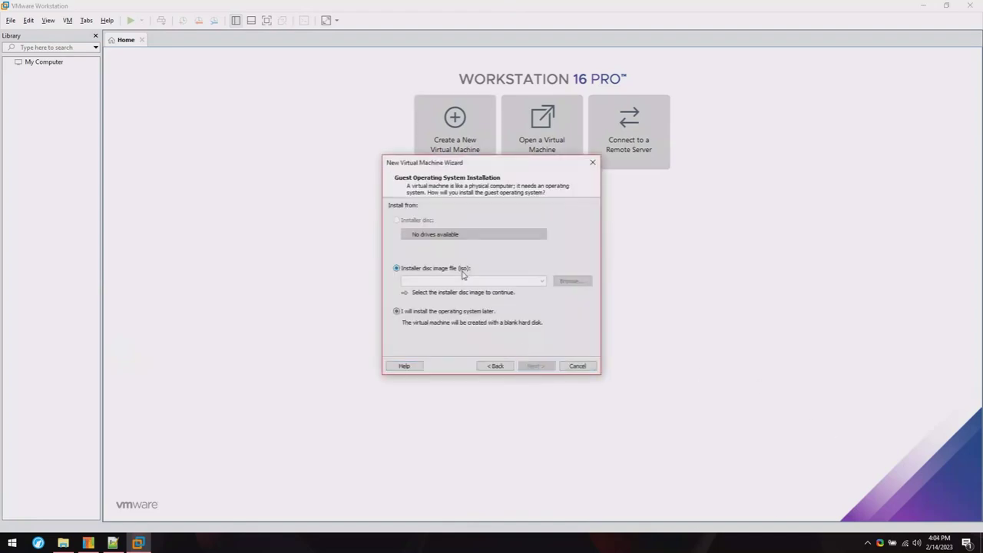
{"action": "left_click", "coordinate": [463, 275]}
{"action": "left_click", "coordinate": [572, 280]}
{"action": "left_click", "coordinate": [421, 353]}
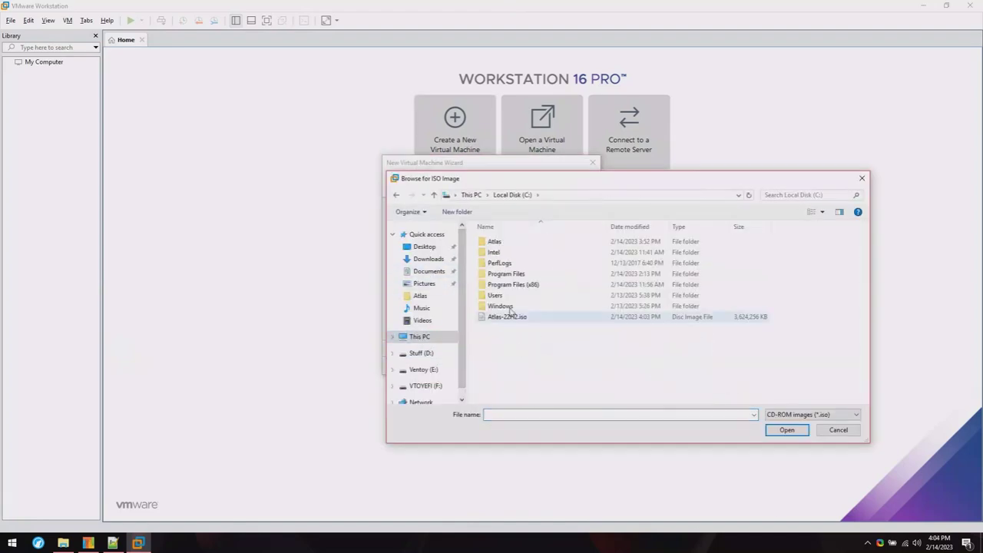
{"action": "double_click", "coordinate": [508, 316]}
Name the virtual machine Atlas and accept the recommended 60 GB disk split into multiple files.
{"action": "left_click", "coordinate": [535, 365]}
{"action": "left_click", "coordinate": [536, 366]}
{"action": "type", "text": "Atlas"}
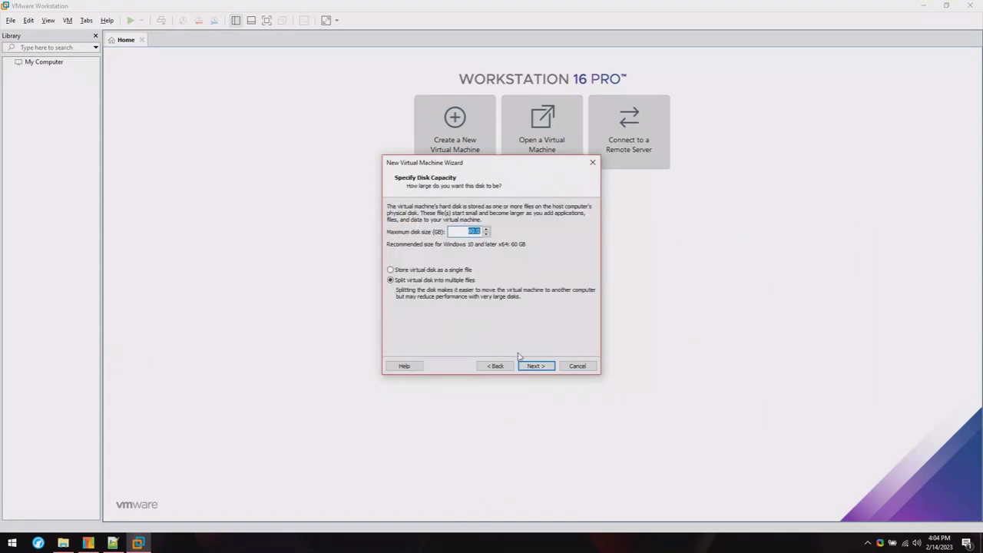
{"action": "left_click", "coordinate": [535, 366]}
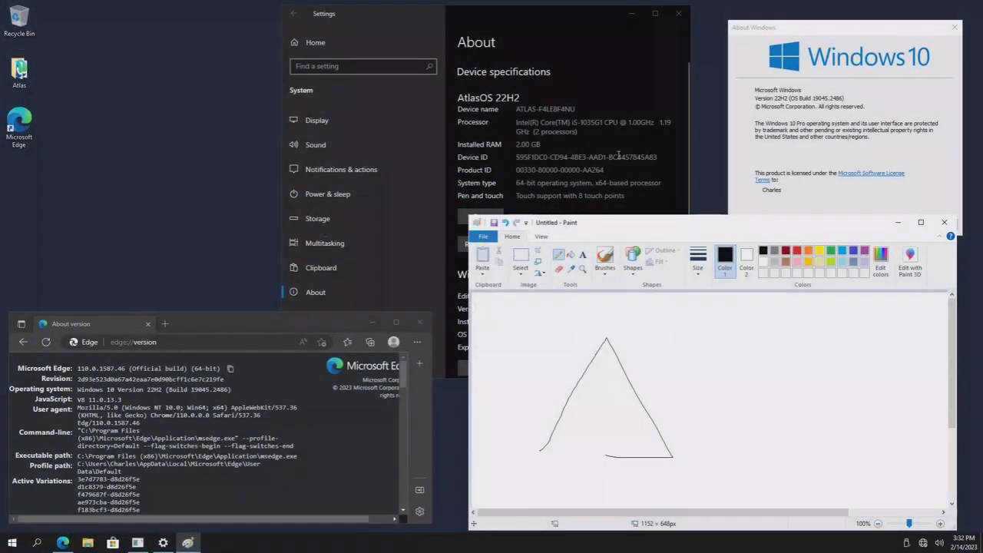
Close the Microsoft Edge and Paint windows in the Atlas virtual machine.
{"action": "left_click", "coordinate": [419, 323]}
{"action": "left_click", "coordinate": [944, 222]}
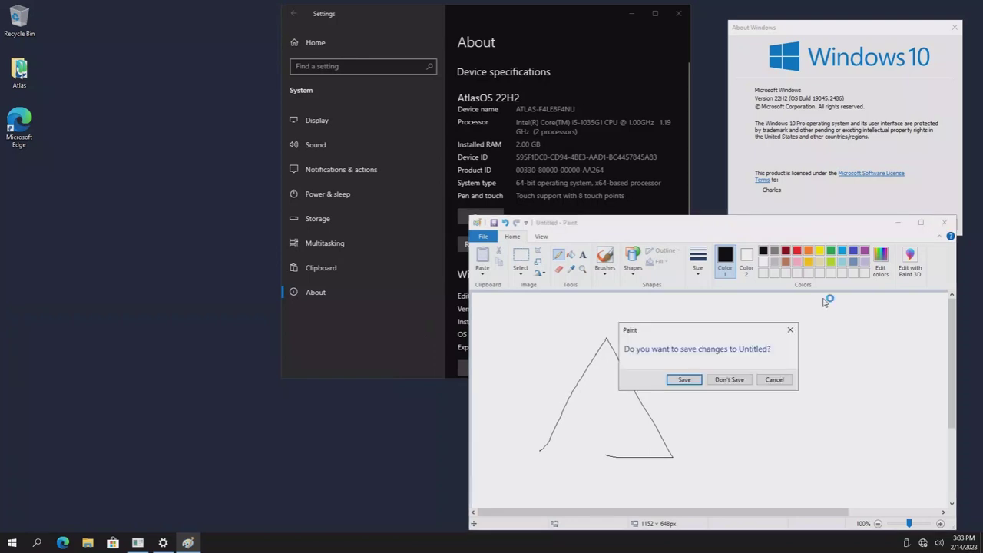